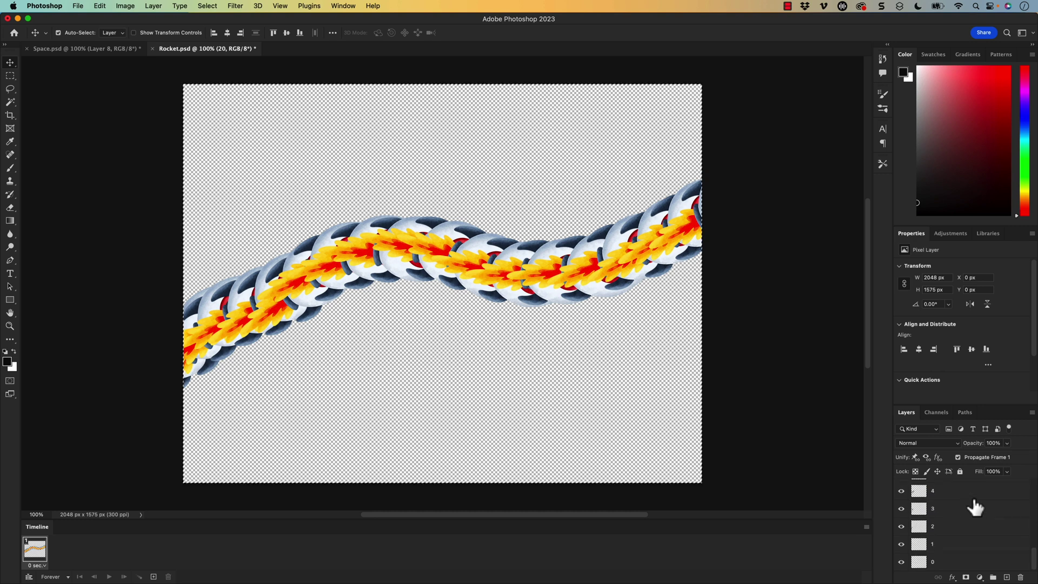
- Extend the layer selection from layer 20 down to layer 0 and make animation frames from the layers
{"action": "left_click", "coordinate": [960, 564], "text": "shift"}
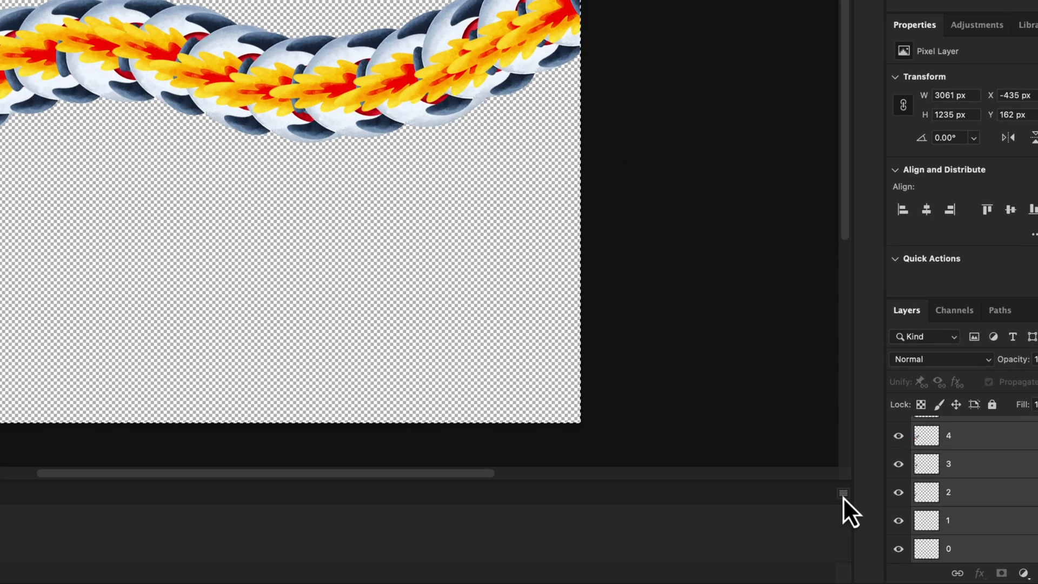
{"action": "left_click", "coordinate": [845, 494]}
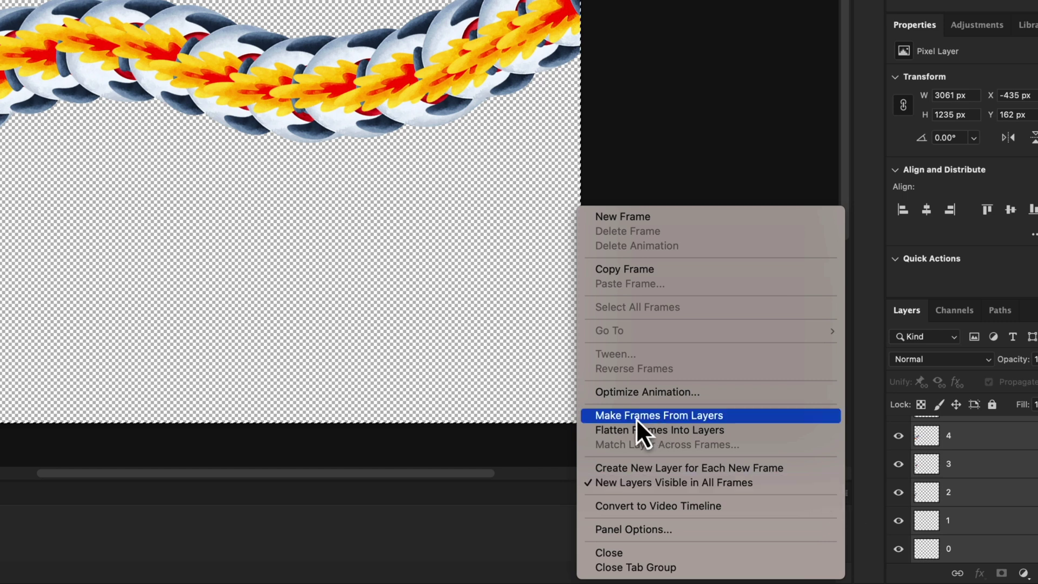
{"action": "left_click", "coordinate": [725, 416]}
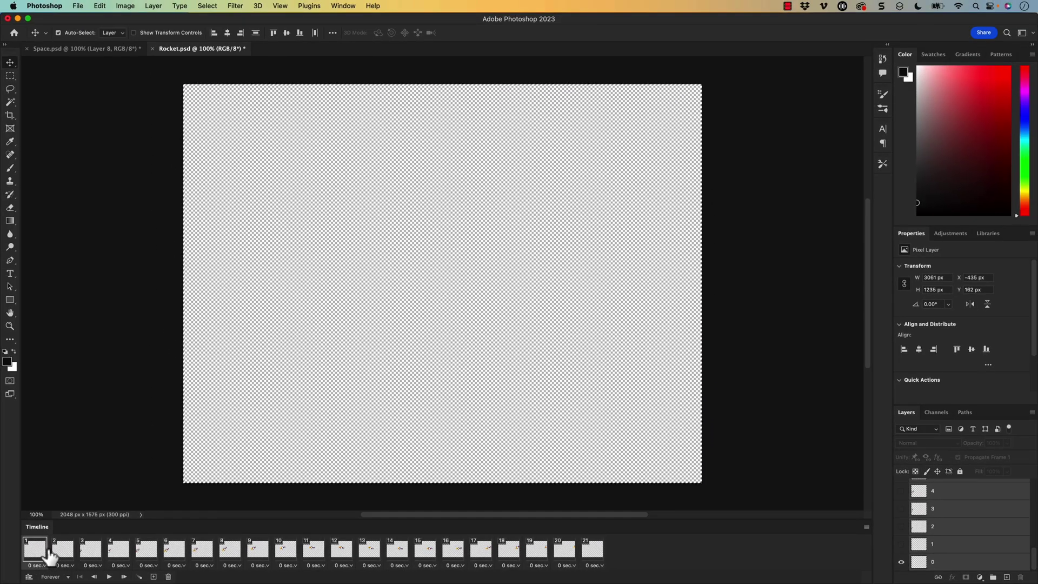
- Step through the animation frames from frame 2 to frame 13 to examine the rocket's position in each
{"action": "left_click", "coordinate": [63, 549]}
{"action": "left_click", "coordinate": [91, 549]}
{"action": "left_click", "coordinate": [119, 549]}
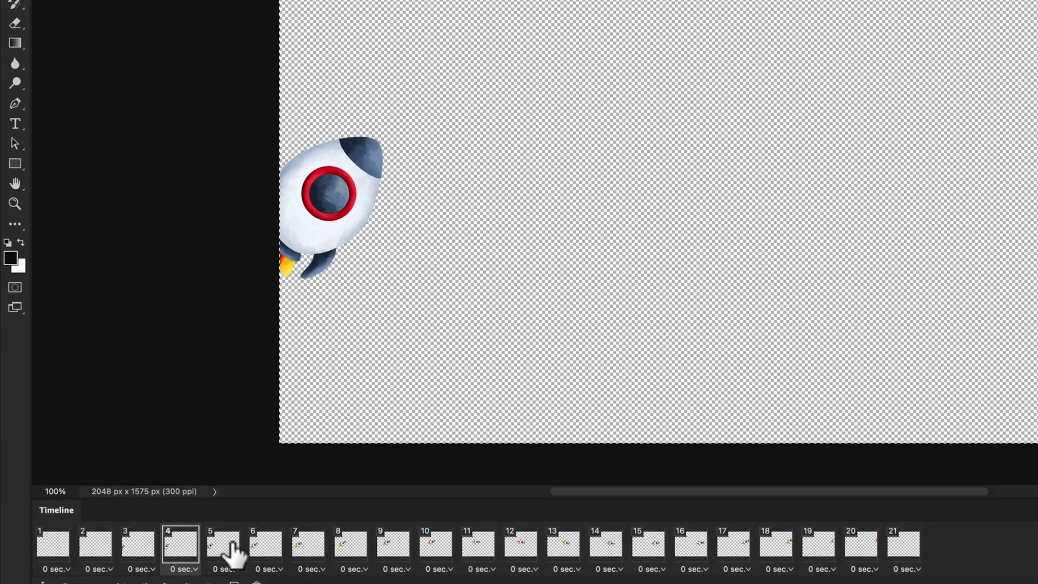
{"action": "left_click", "coordinate": [234, 549]}
{"action": "left_click", "coordinate": [265, 549]}
{"action": "left_click", "coordinate": [310, 549]}
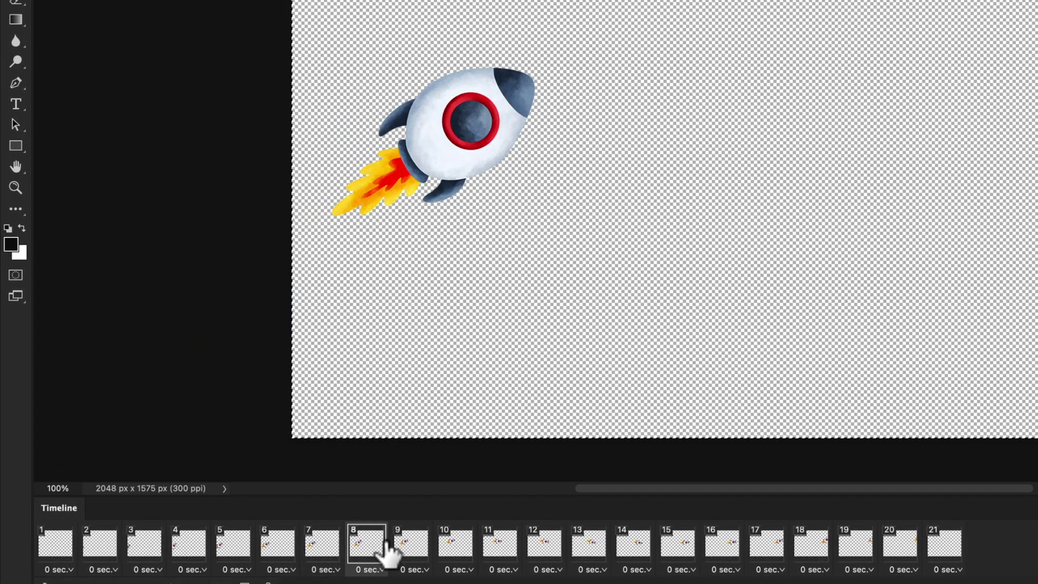
{"action": "left_click", "coordinate": [374, 546]}
{"action": "left_click", "coordinate": [414, 548]}
{"action": "left_click", "coordinate": [457, 547]}
{"action": "left_click", "coordinate": [544, 548]}
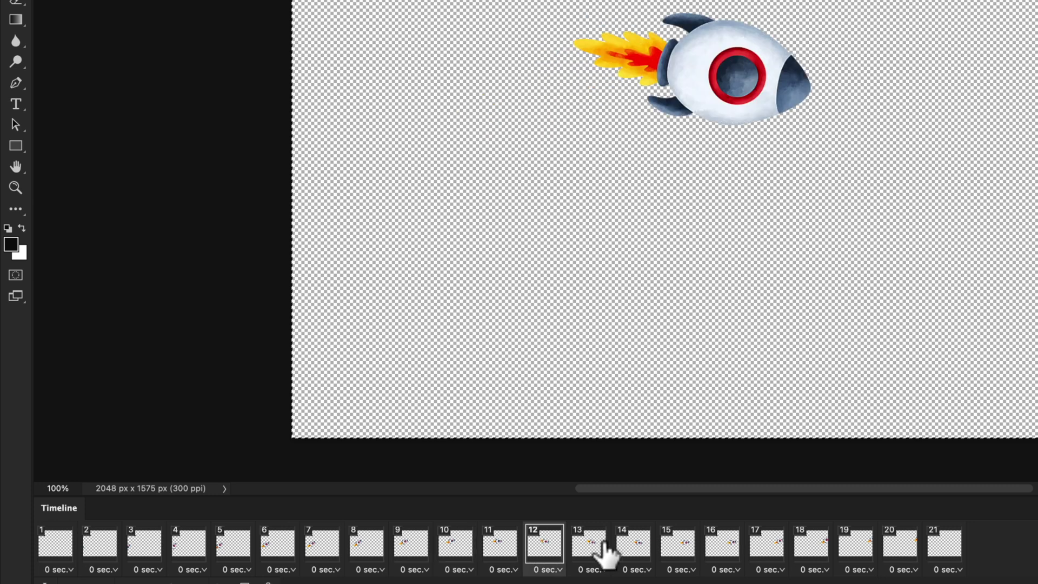
{"action": "left_click", "coordinate": [590, 546]}
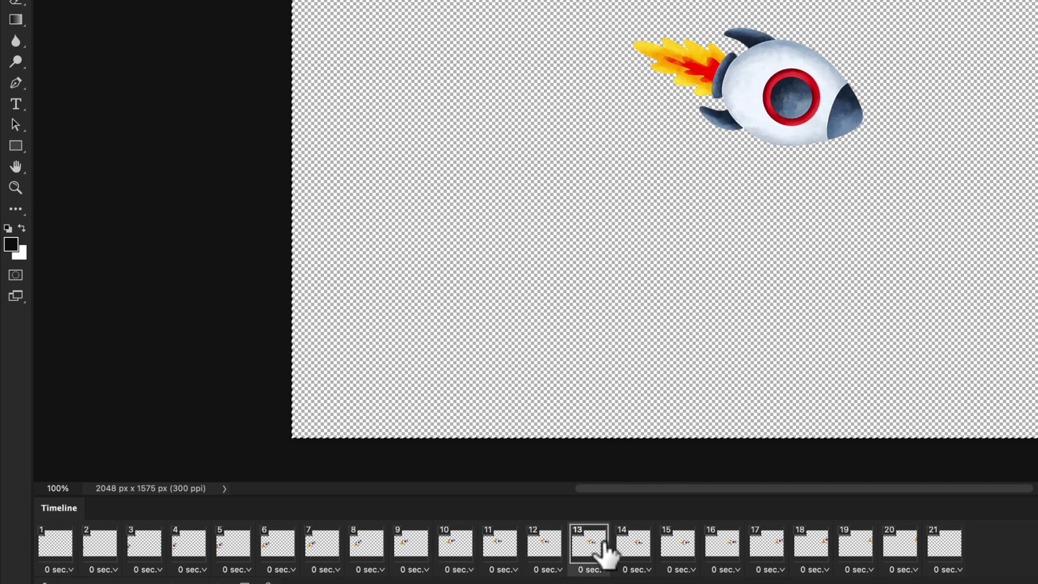
- Set the delay of frame 6 to 0.2 seconds and check the neighbouring frames
{"action": "left_click", "coordinate": [292, 569]}
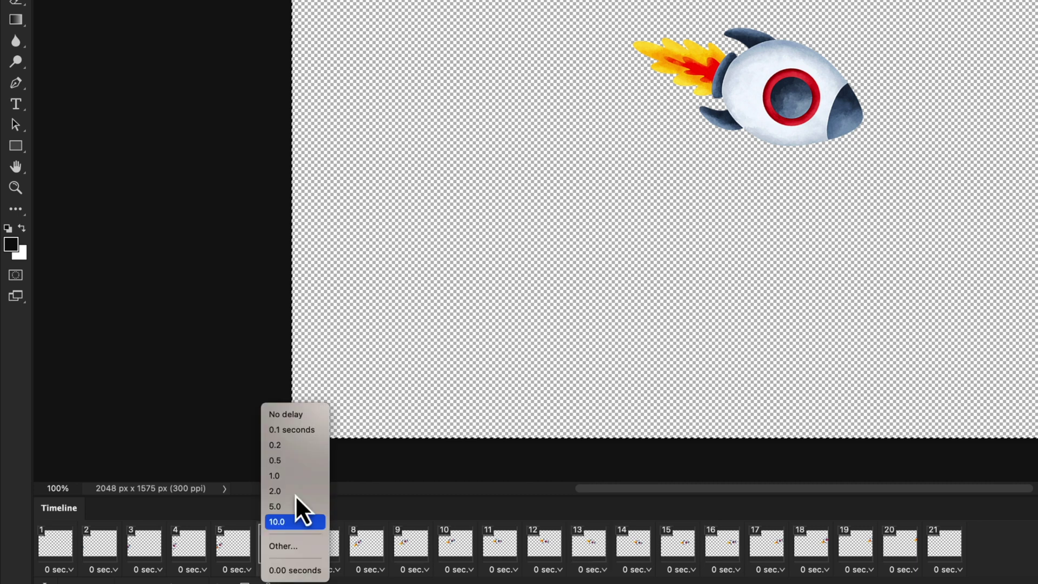
{"action": "left_click", "coordinate": [301, 448]}
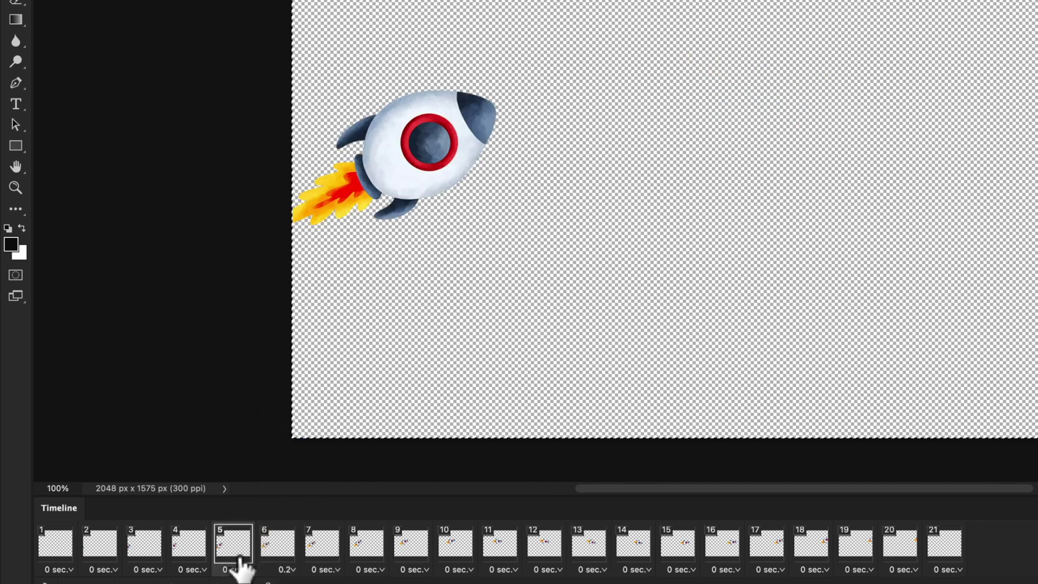
{"action": "left_click", "coordinate": [332, 553]}
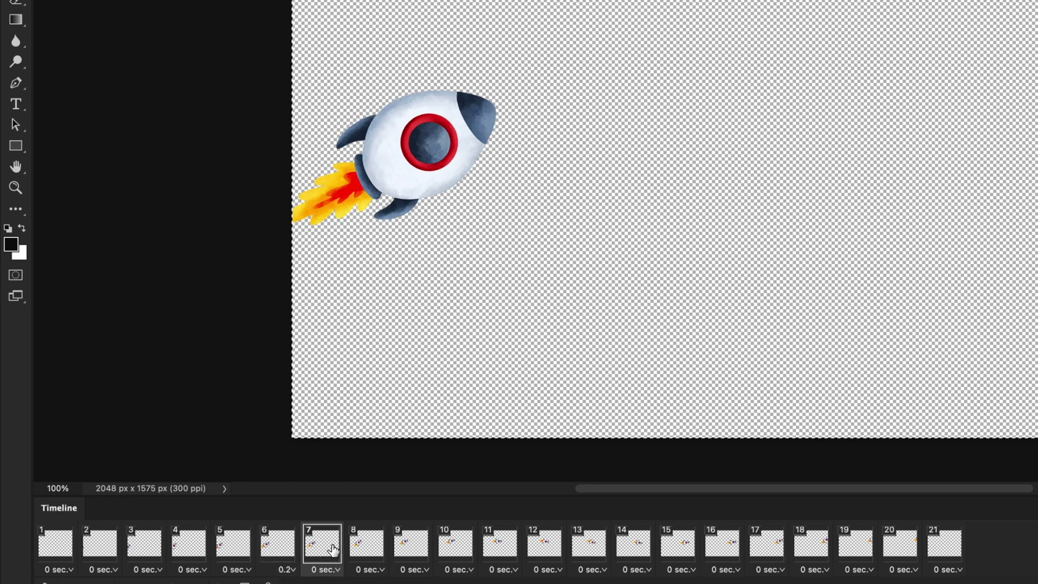
{"action": "left_click", "coordinate": [357, 552]}
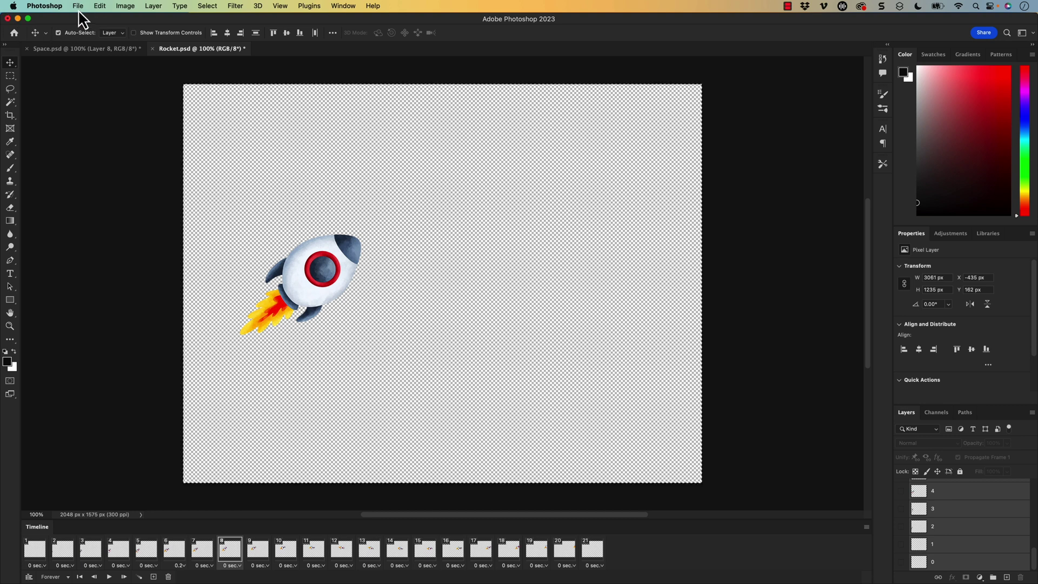
- Examine the GIF and looping settings in the Save for Web (Legacy) export, and leave it without saving
{"action": "left_click", "coordinate": [79, 6]}
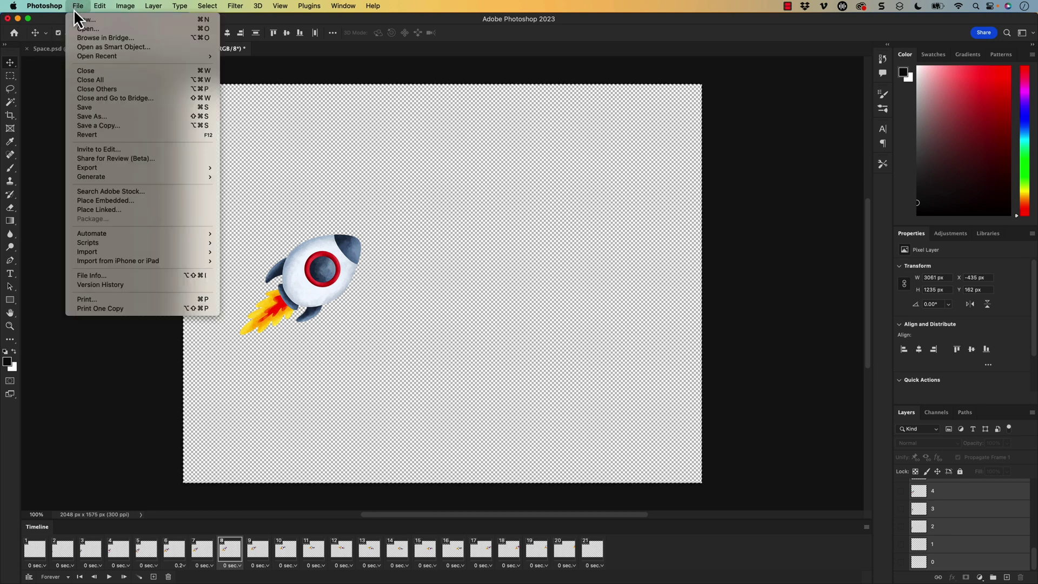
{"action": "mouse_move", "coordinate": [135, 169]}
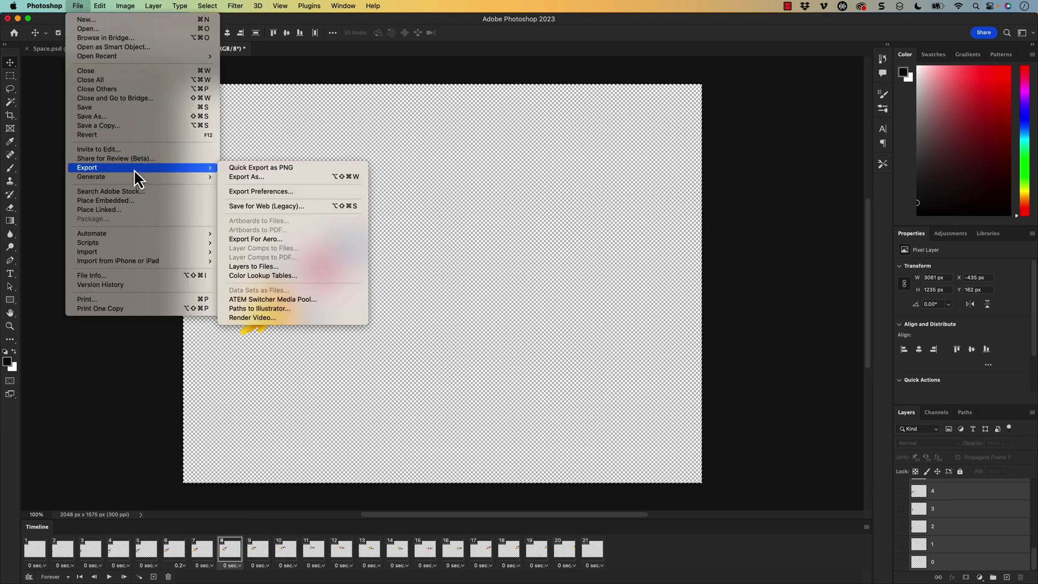
{"action": "left_click", "coordinate": [273, 208]}
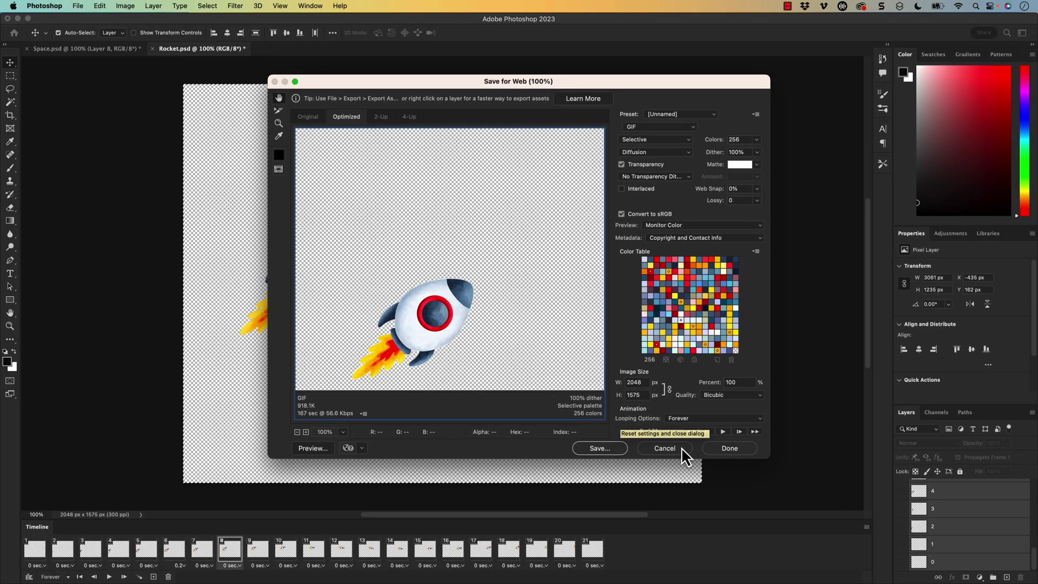
{"action": "left_click", "coordinate": [665, 448]}
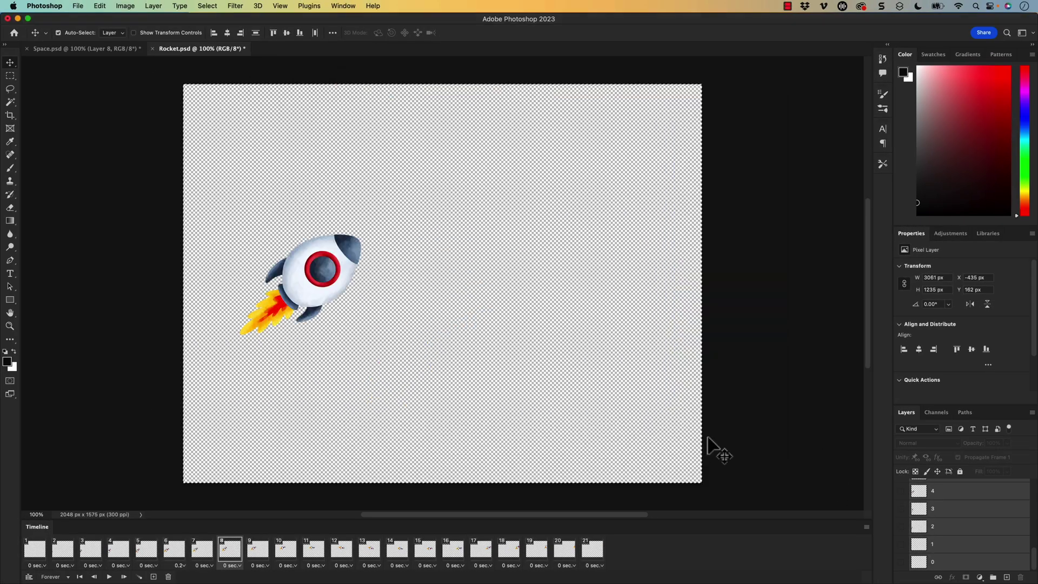
- Undo the frame animation and create a video timeline for the rocket layers instead
{"action": "key", "text": "super+z"}
{"action": "key", "text": "super+z"}
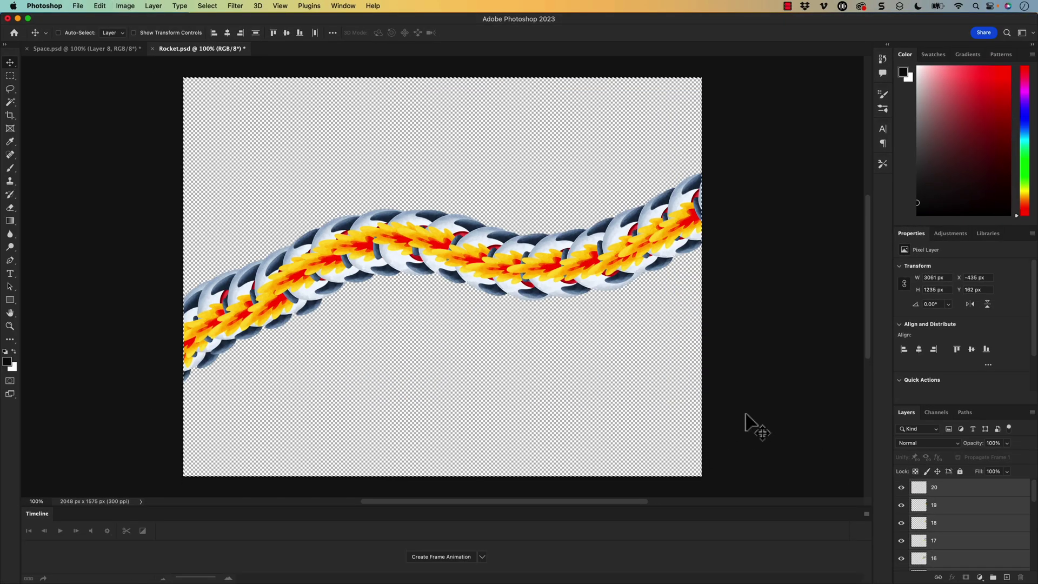
{"action": "left_click", "coordinate": [482, 557]}
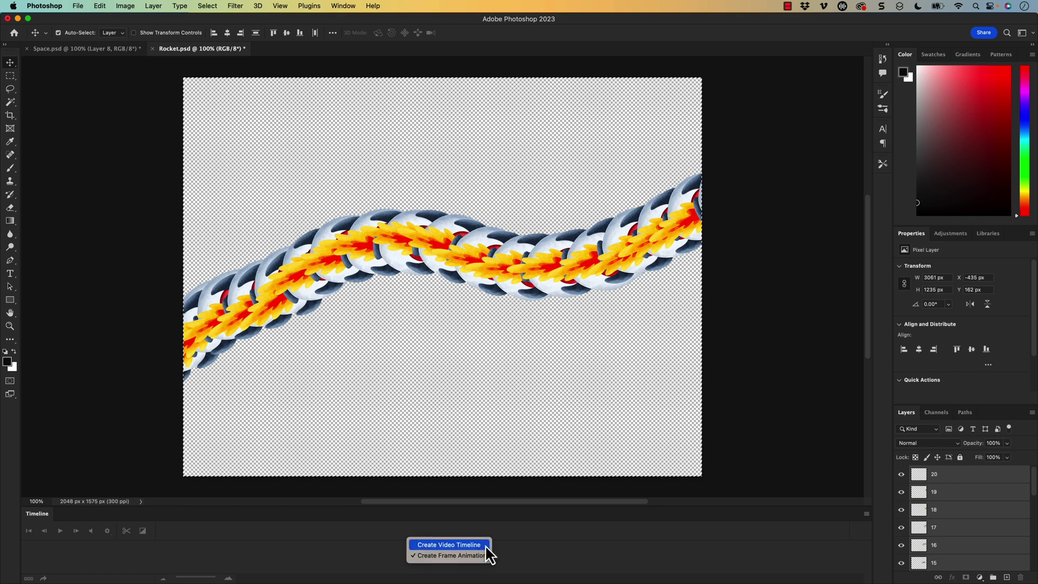
{"action": "left_click", "coordinate": [486, 546]}
{"action": "left_click", "coordinate": [450, 561]}
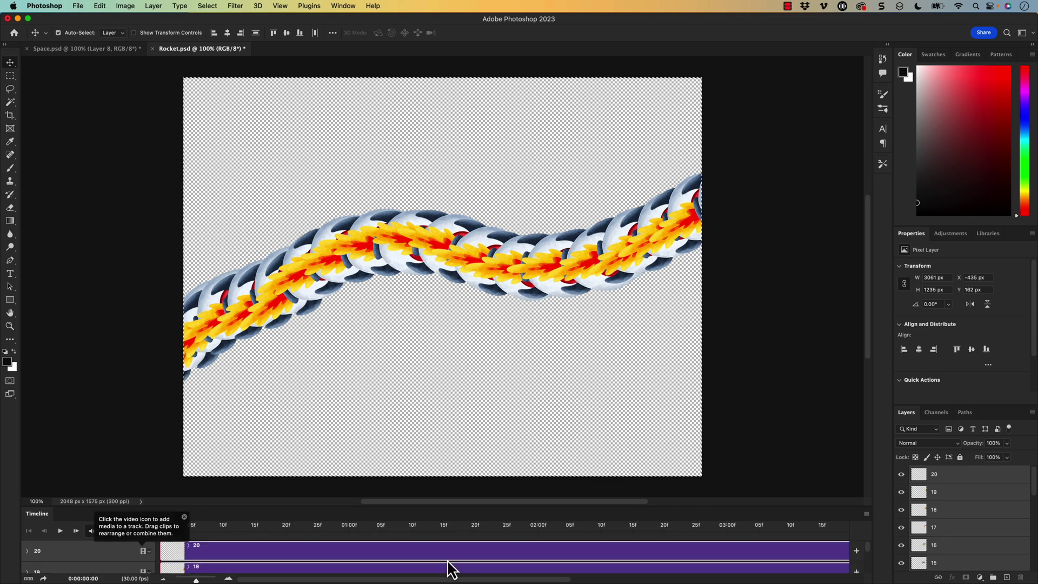
- Enlarge the timeline area and convert the layer clips into sequential frames with Make Frames from Clips
{"action": "left_click_drag", "start_coordinate": [853, 509], "coordinate": [724, 391]}
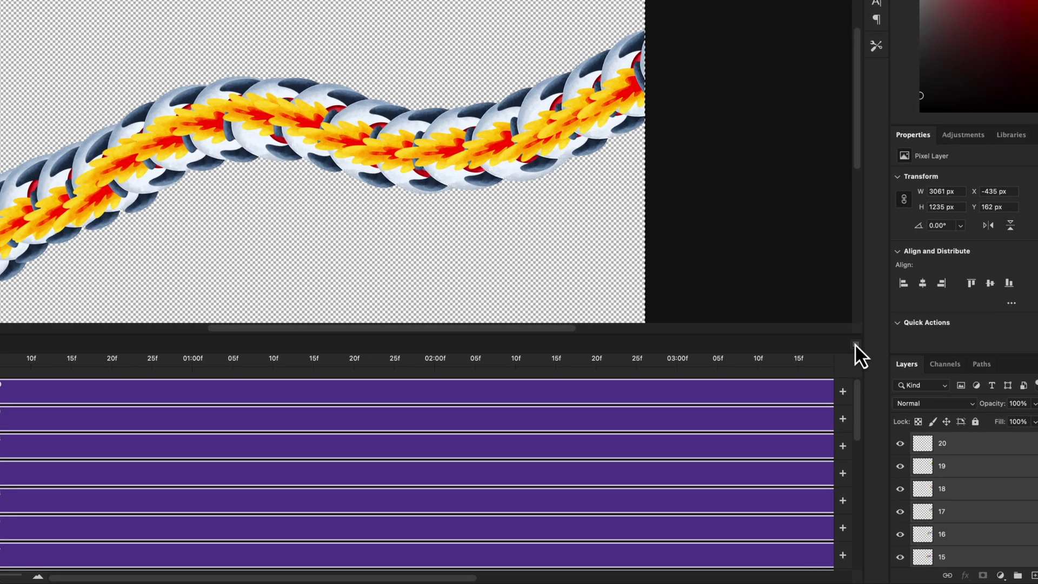
{"action": "left_click", "coordinate": [866, 397]}
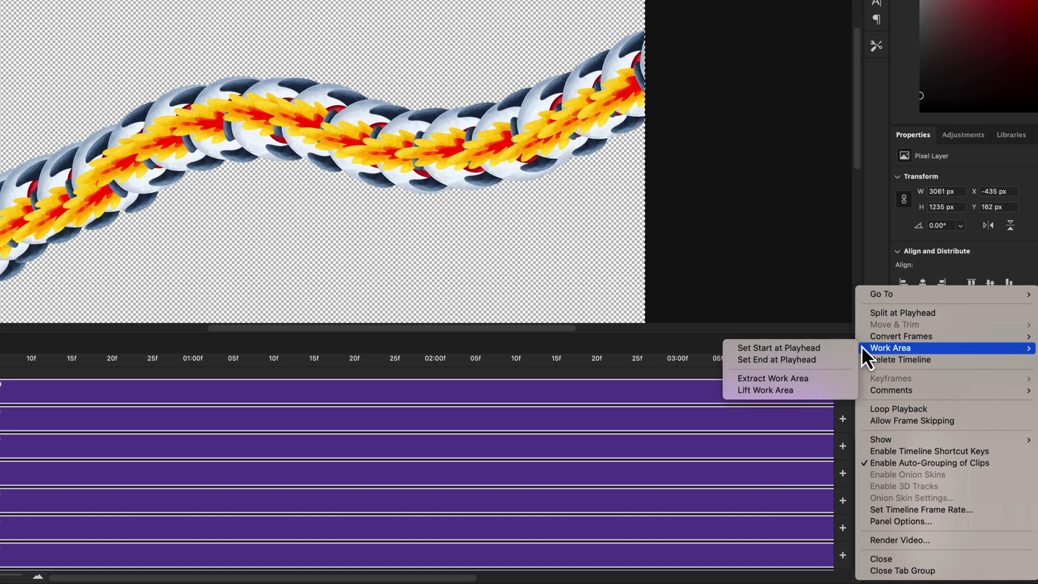
{"action": "mouse_move", "coordinate": [880, 340]}
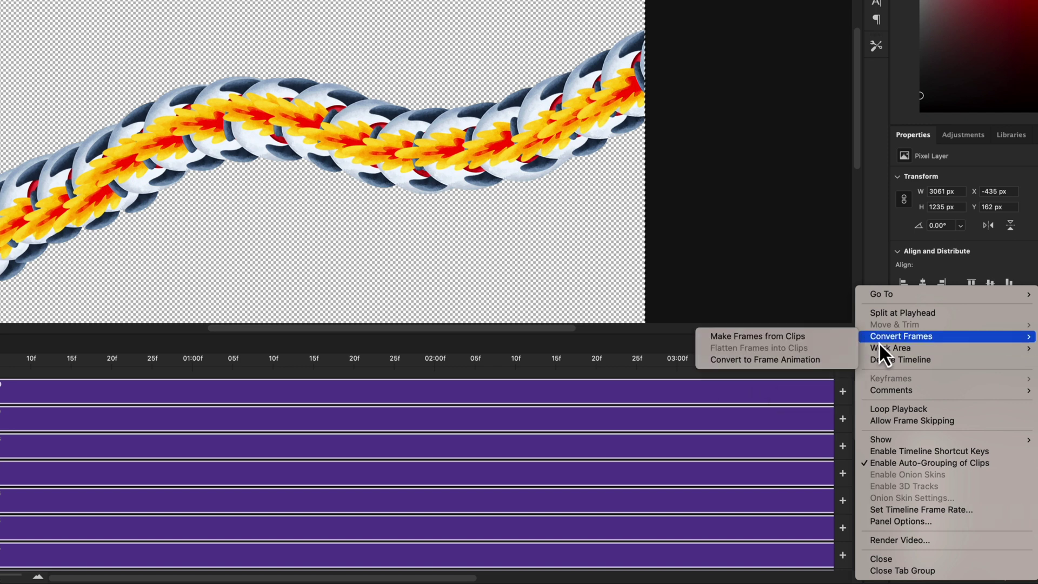
{"action": "left_click", "coordinate": [782, 336]}
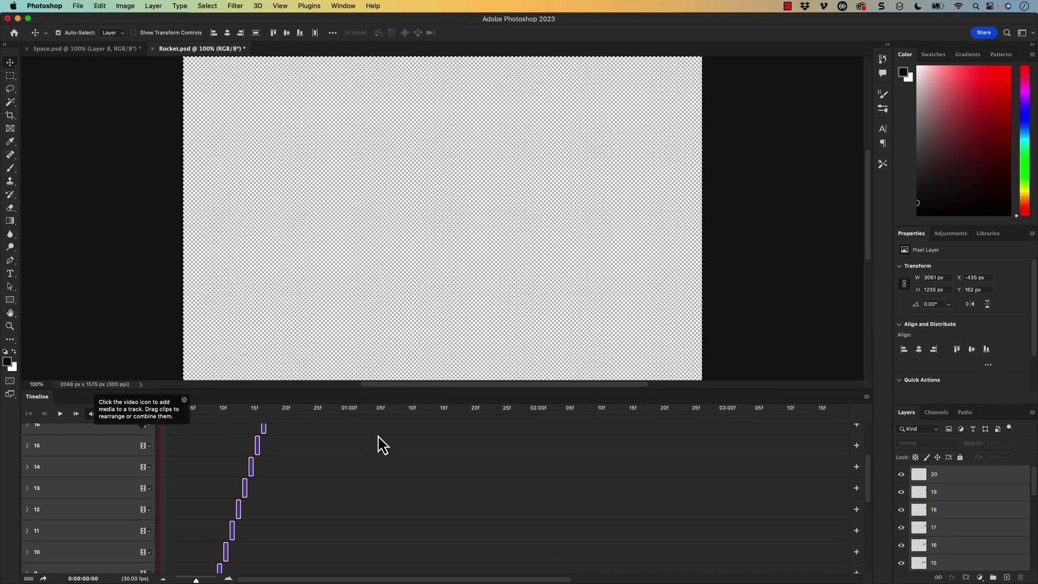
- Move the playhead to 0:00:00:12 and extend clip 13 to about two frames long
{"action": "scroll", "coordinate": [383, 445], "scroll_direction": "down", "scroll_amount": 2}
{"action": "left_click_drag", "start_coordinate": [220, 417], "coordinate": [254, 438]}
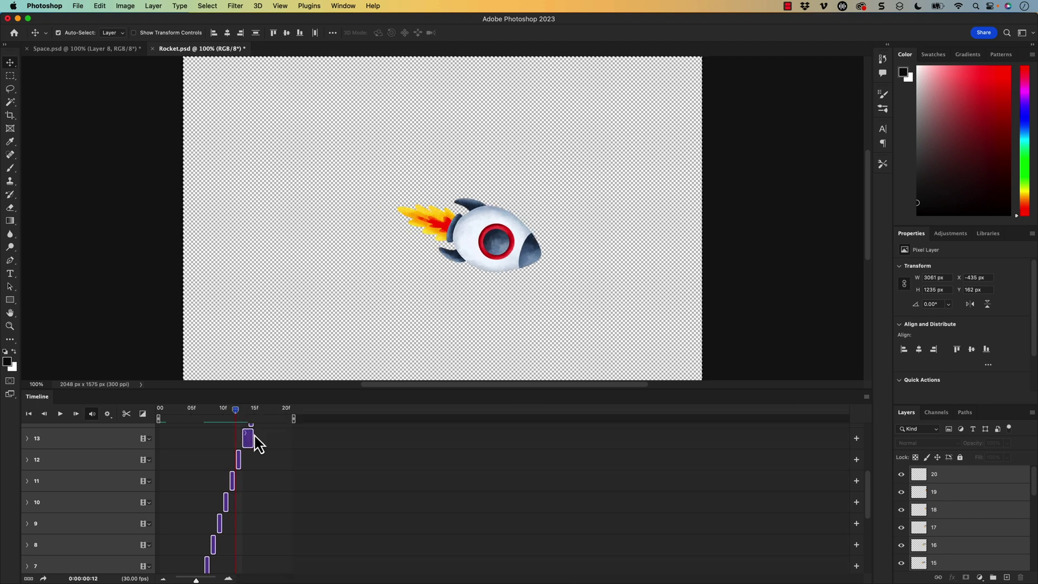
- Clear the current selection and select clips 16, 15 and 14 together in the timeline
{"action": "scroll", "coordinate": [292, 449], "scroll_direction": "up", "scroll_amount": 3}
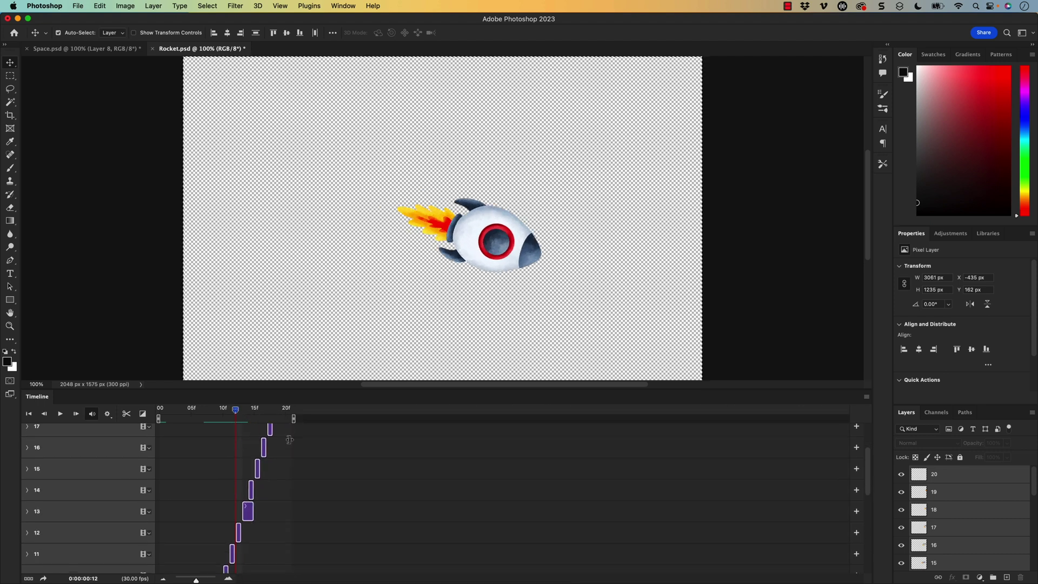
{"action": "left_click", "coordinate": [265, 463]}
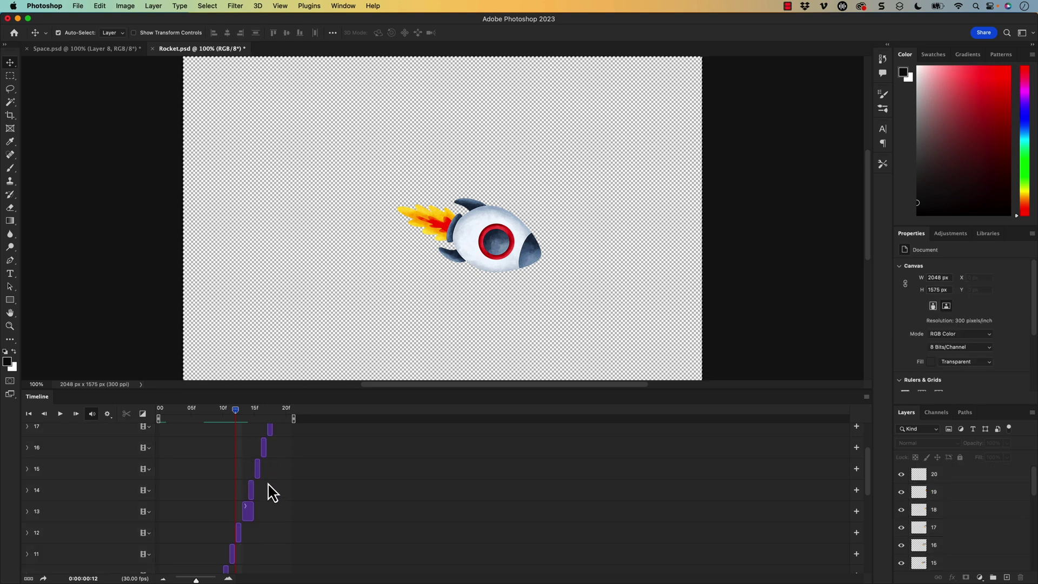
{"action": "left_click", "coordinate": [263, 448]}
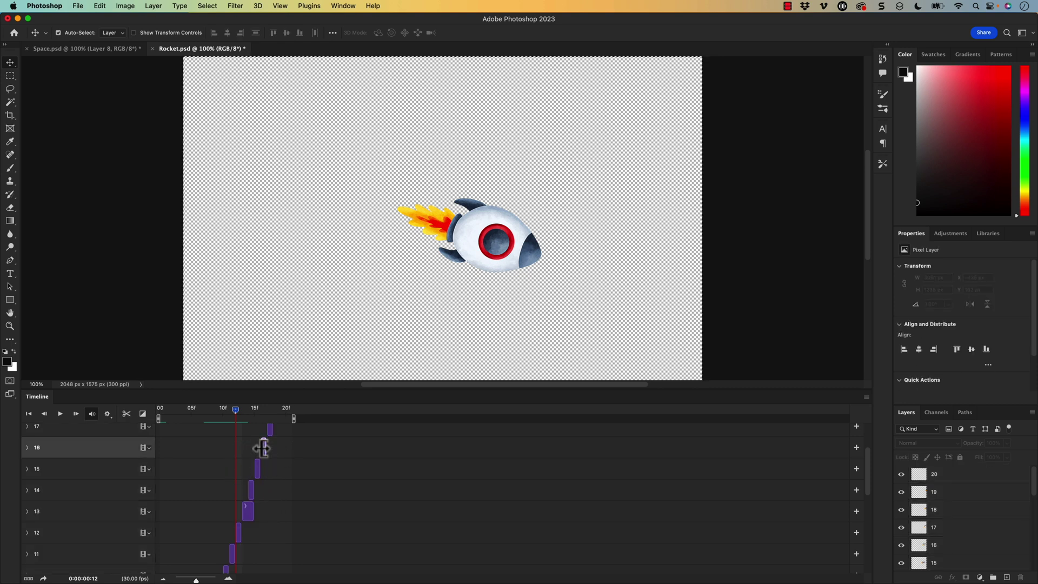
{"action": "left_click", "coordinate": [257, 469], "text": "shift"}
{"action": "left_click", "coordinate": [251, 491], "text": "shift"}
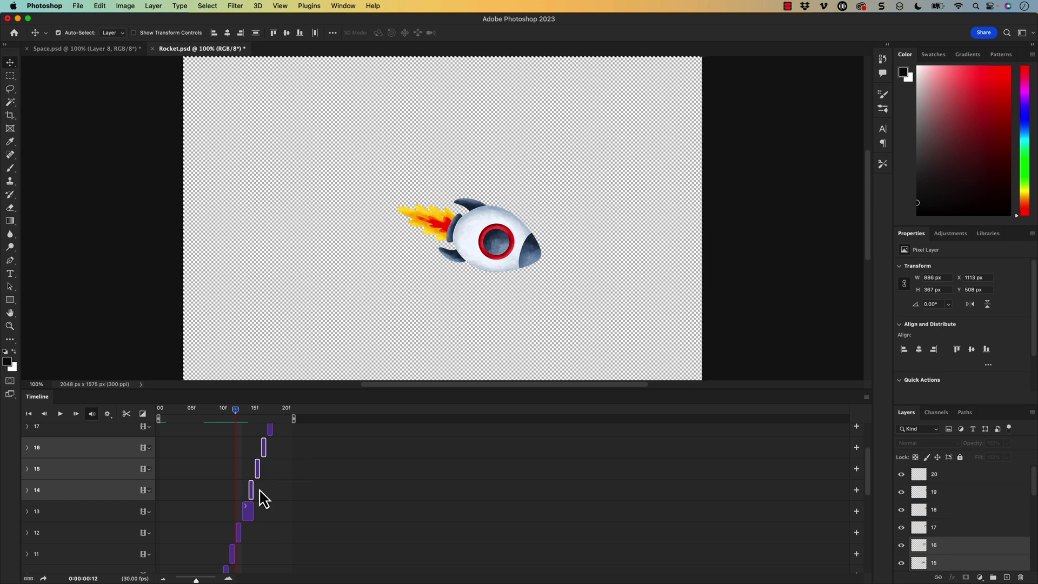
{"action": "scroll", "coordinate": [301, 483], "scroll_direction": "up", "scroll_amount": 3}
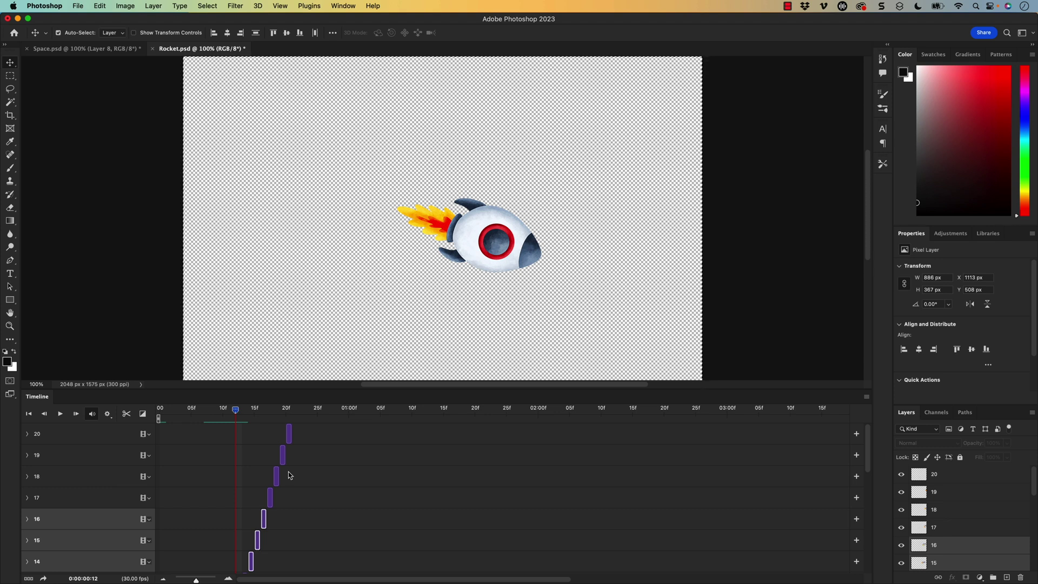
- Start rendering the video as a Photoshop Image Sequence in PNG format
{"action": "left_click", "coordinate": [867, 399]}
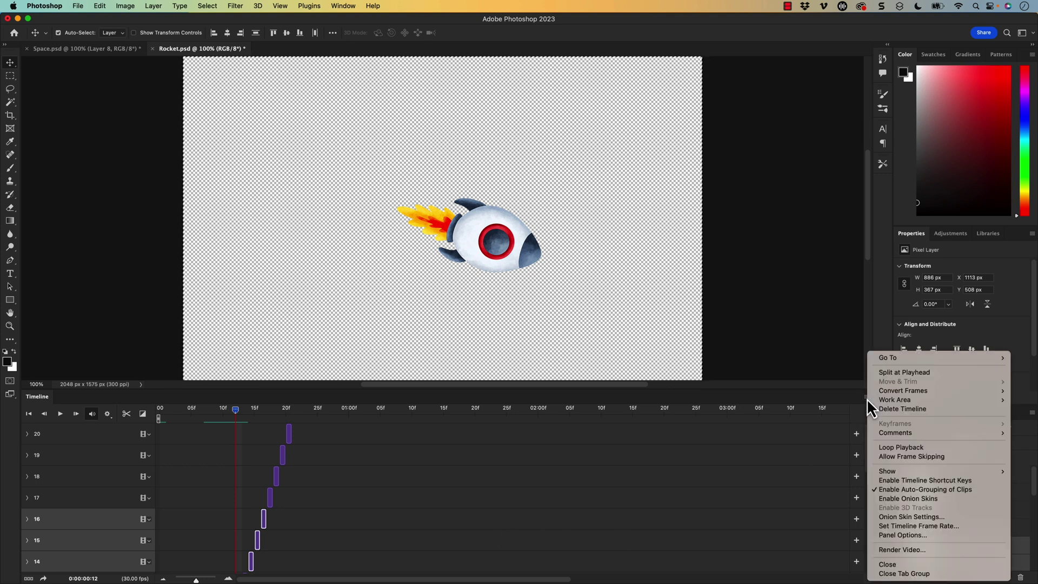
{"action": "left_click", "coordinate": [920, 551]}
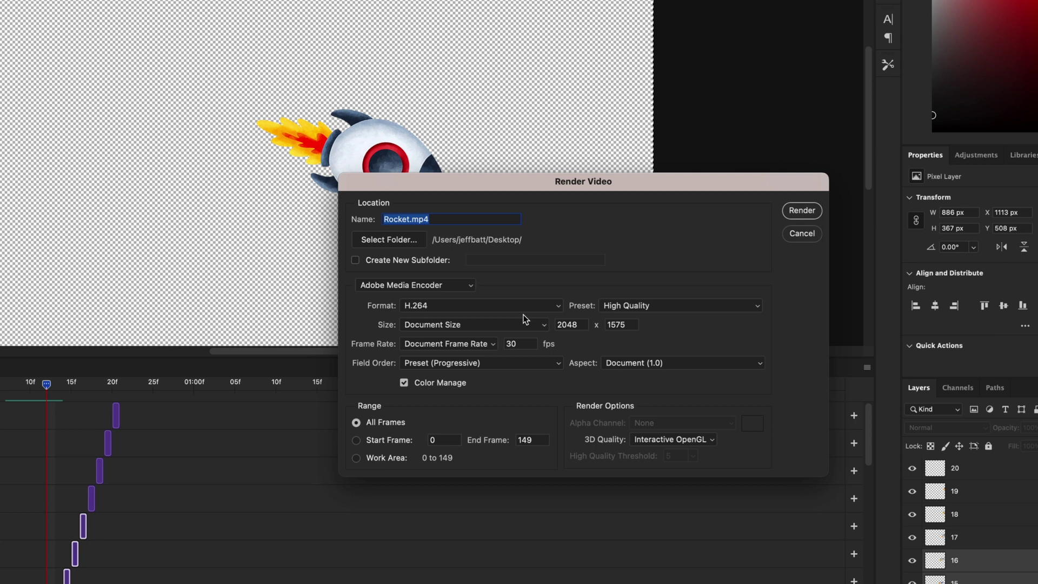
{"action": "left_click", "coordinate": [423, 282]}
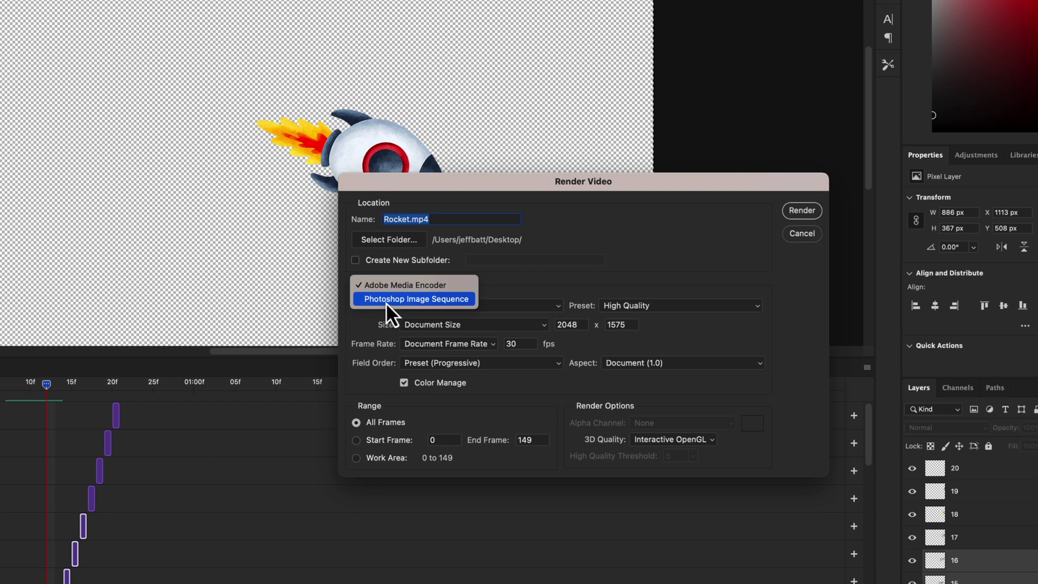
{"action": "left_click", "coordinate": [439, 300]}
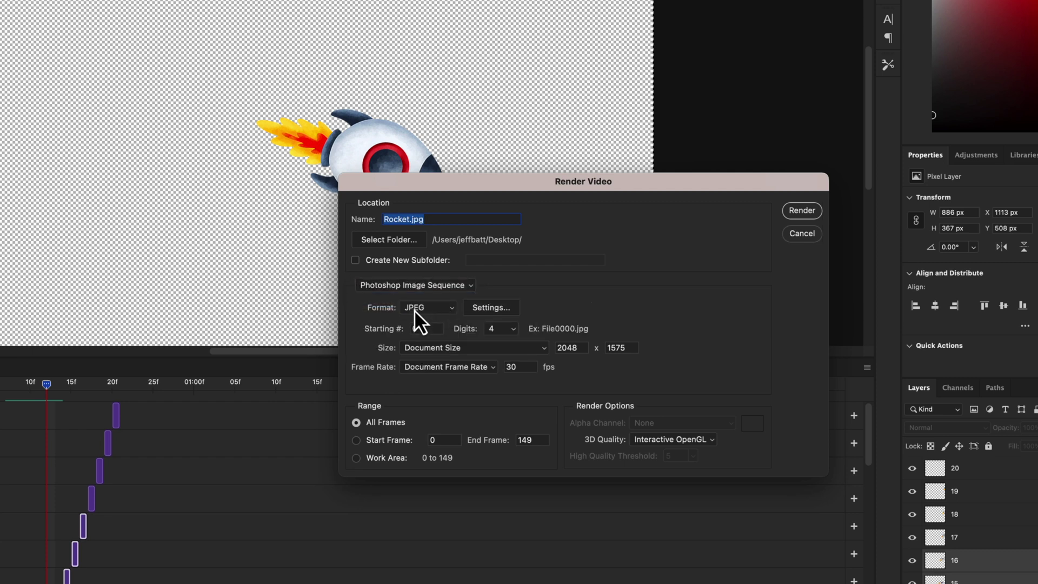
{"action": "left_click", "coordinate": [414, 307]}
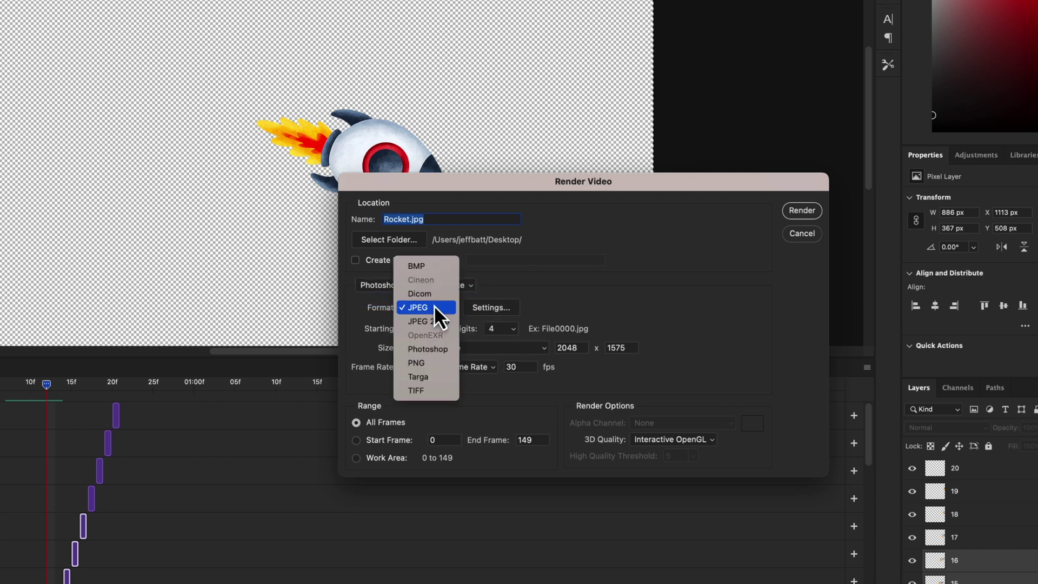
{"action": "left_click", "coordinate": [428, 363]}
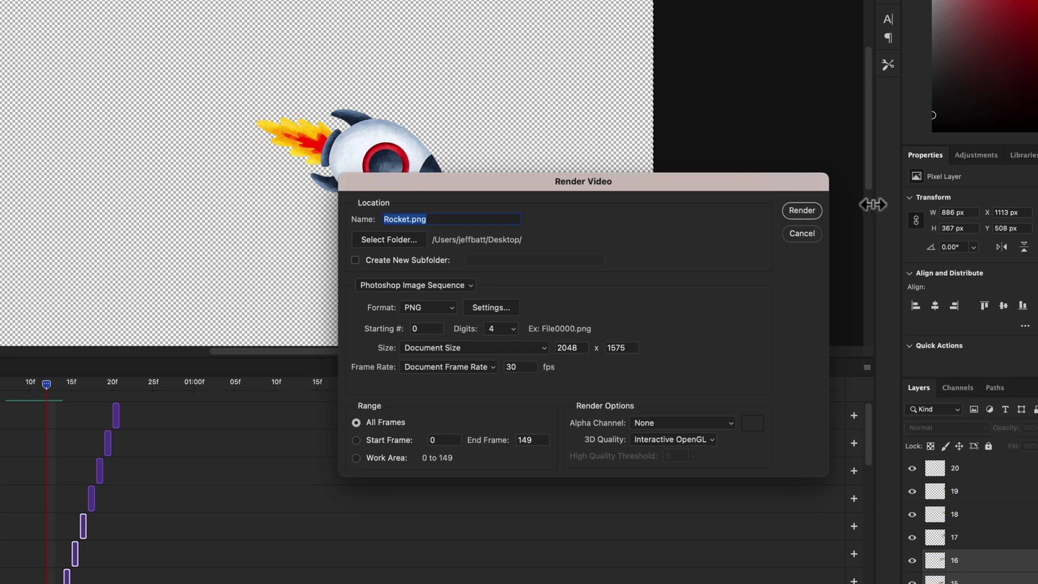
- Create a Desktop folder named Sample as the render destination and render the PNG sequence with the Large file size option
{"action": "left_click", "coordinate": [420, 243]}
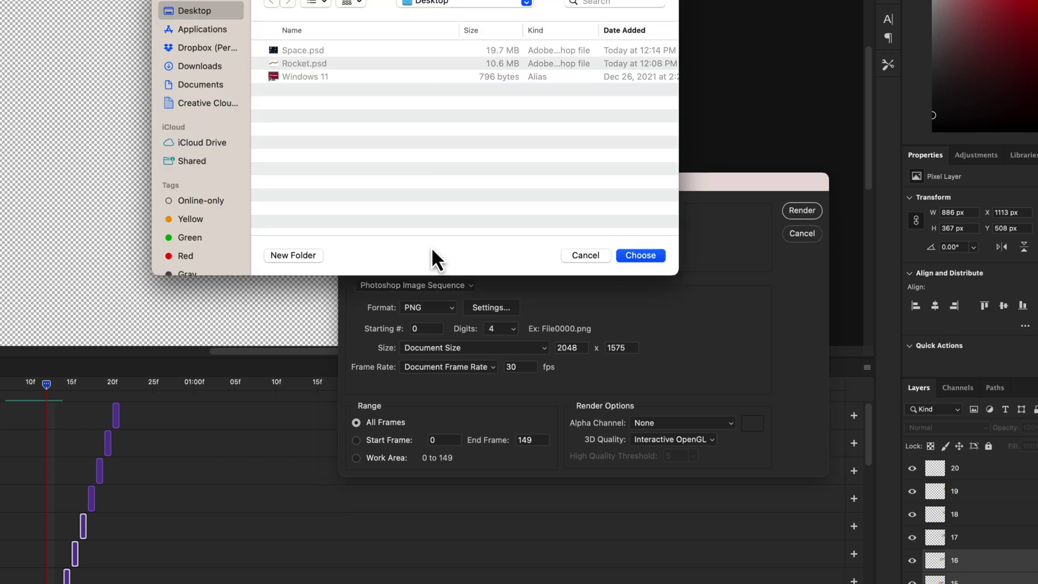
{"action": "left_click", "coordinate": [302, 254]}
{"action": "type", "text": "Sample"}
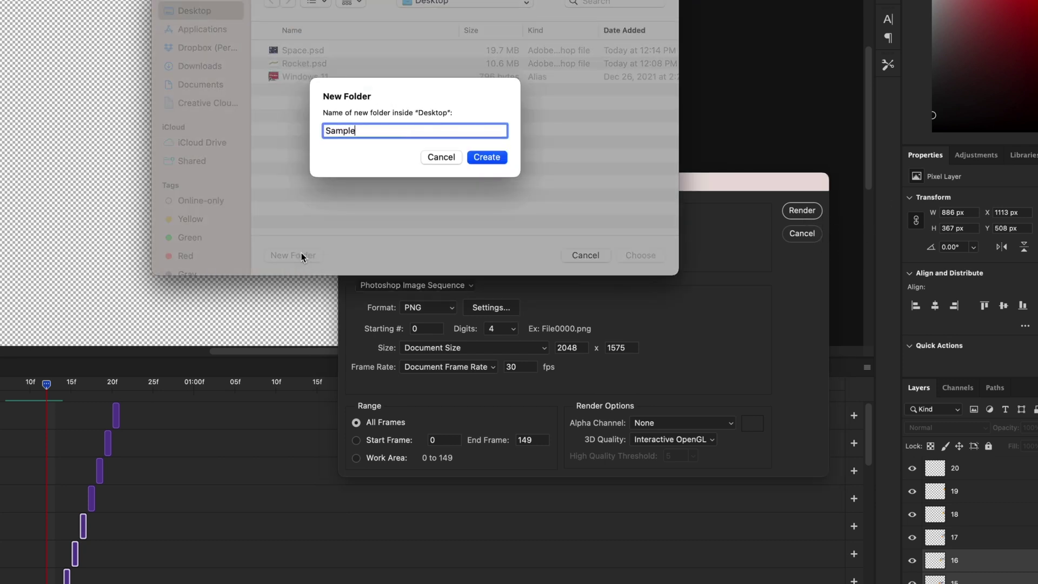
{"action": "key", "text": "Return"}
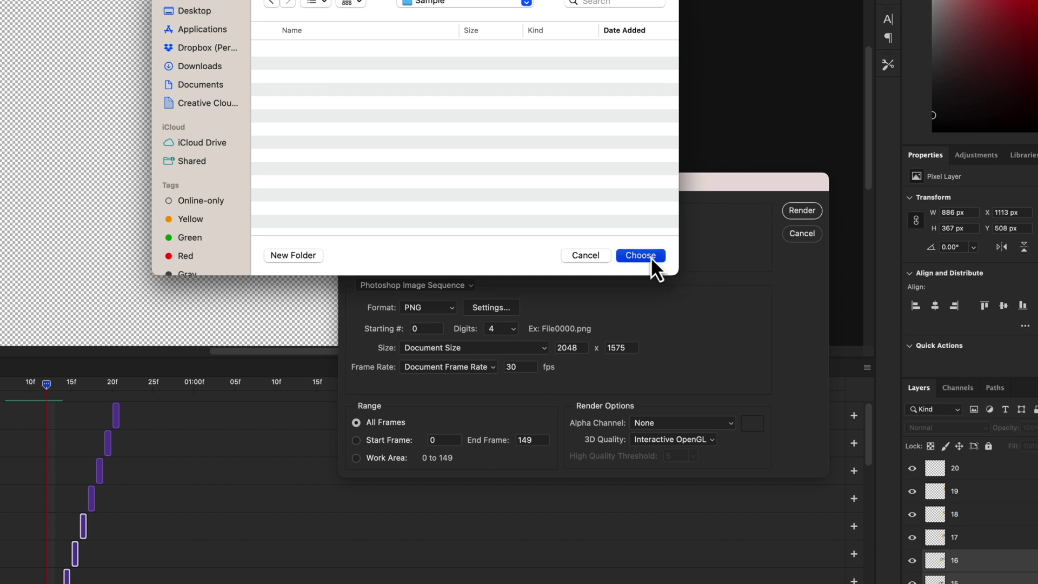
{"action": "left_click", "coordinate": [641, 255]}
{"action": "left_click", "coordinate": [804, 211]}
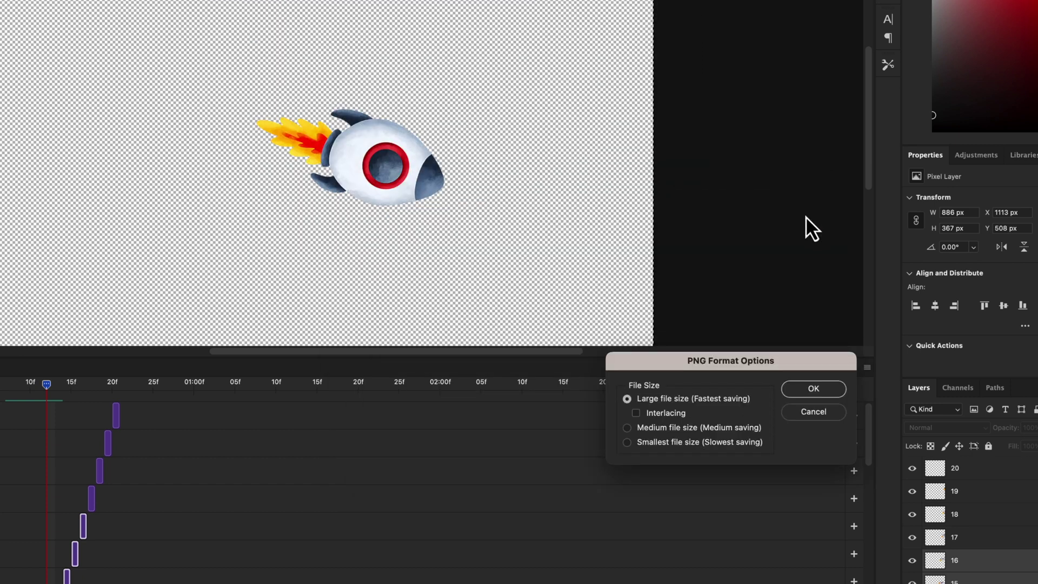
{"action": "left_click", "coordinate": [823, 392]}
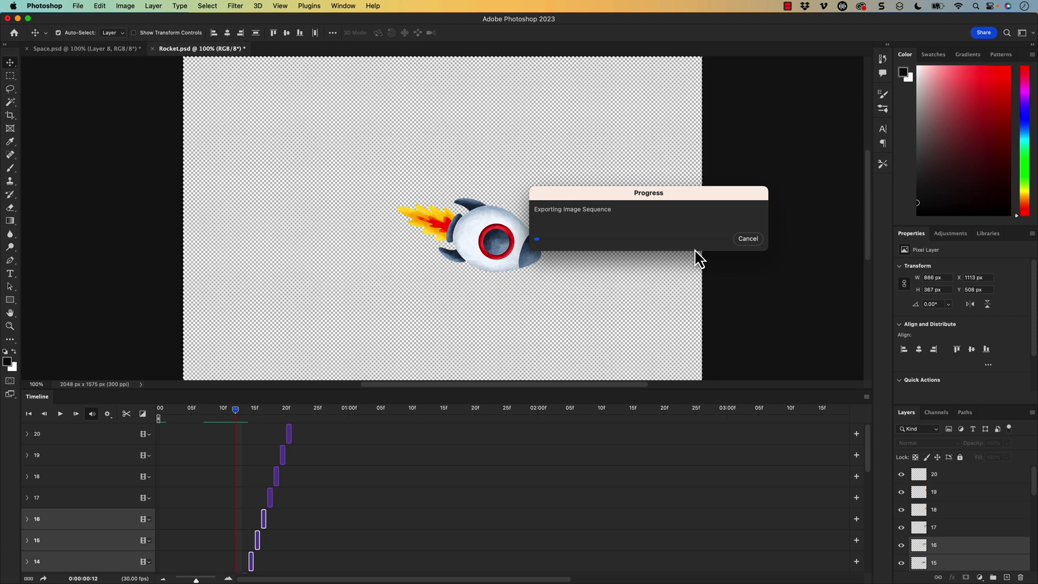
- Render the PNG image sequence to the Sample folder again with the alpha channel set to Straight - Unmatted
{"action": "left_click", "coordinate": [866, 397]}
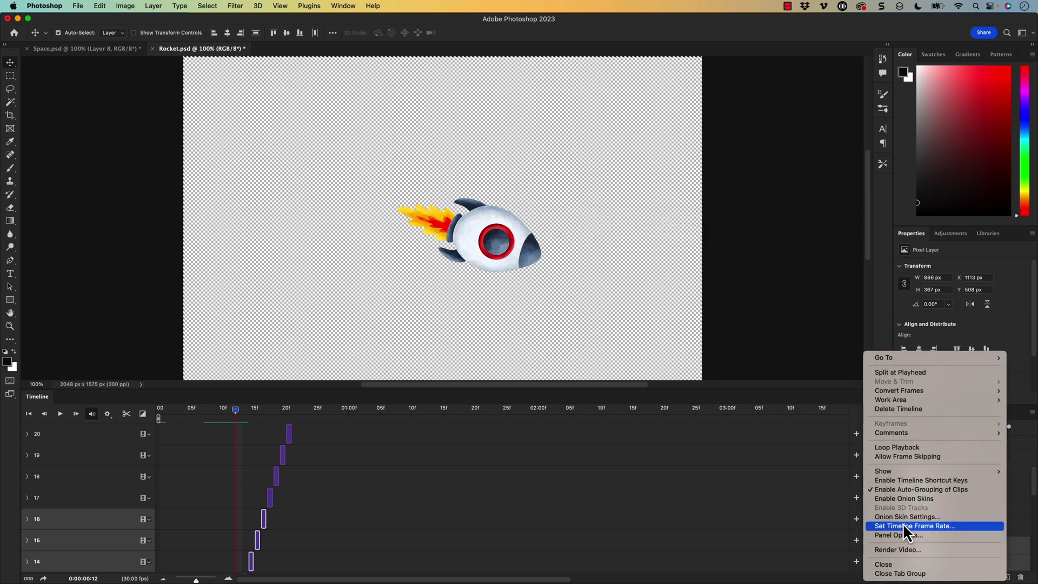
{"action": "left_click", "coordinate": [909, 549]}
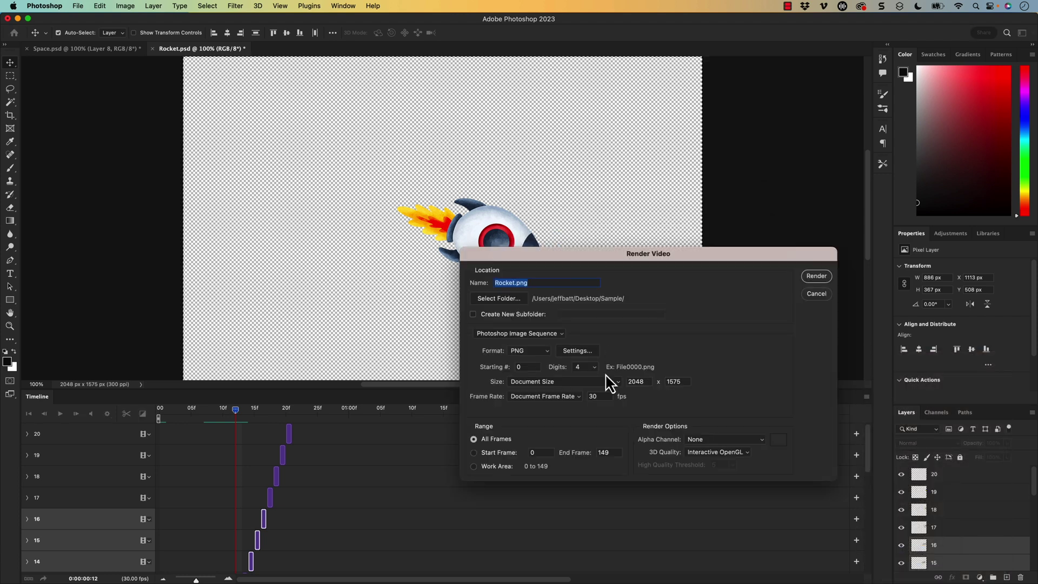
{"action": "left_click", "coordinate": [724, 439]}
{"action": "left_click", "coordinate": [704, 439]}
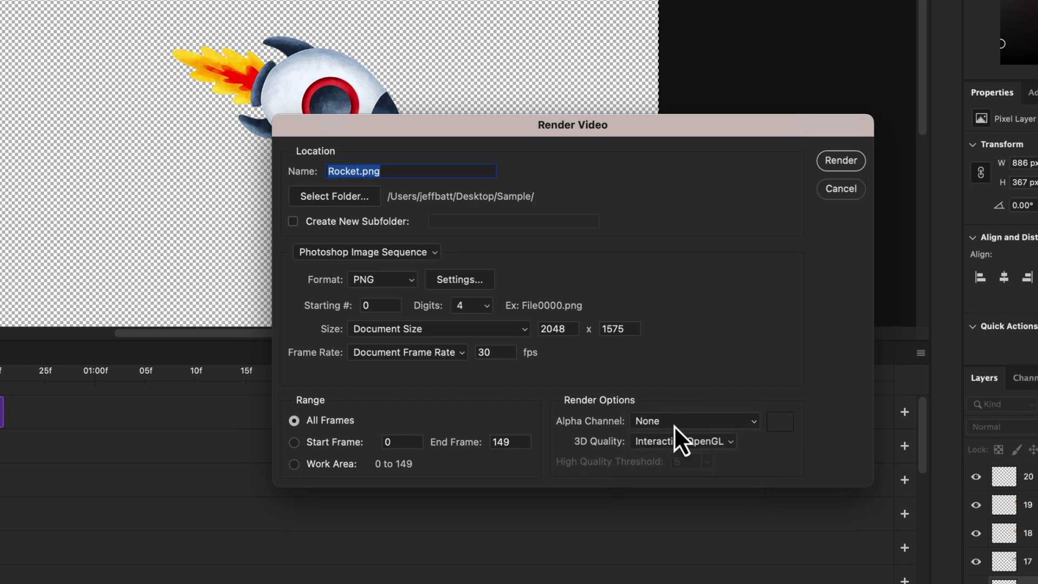
{"action": "left_click", "coordinate": [675, 424]}
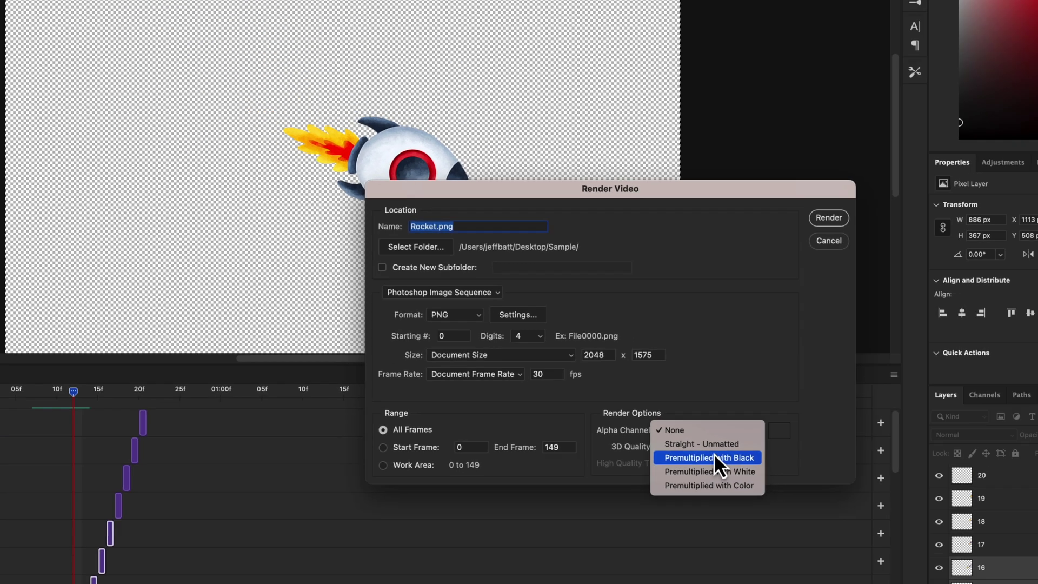
{"action": "left_click", "coordinate": [685, 438]}
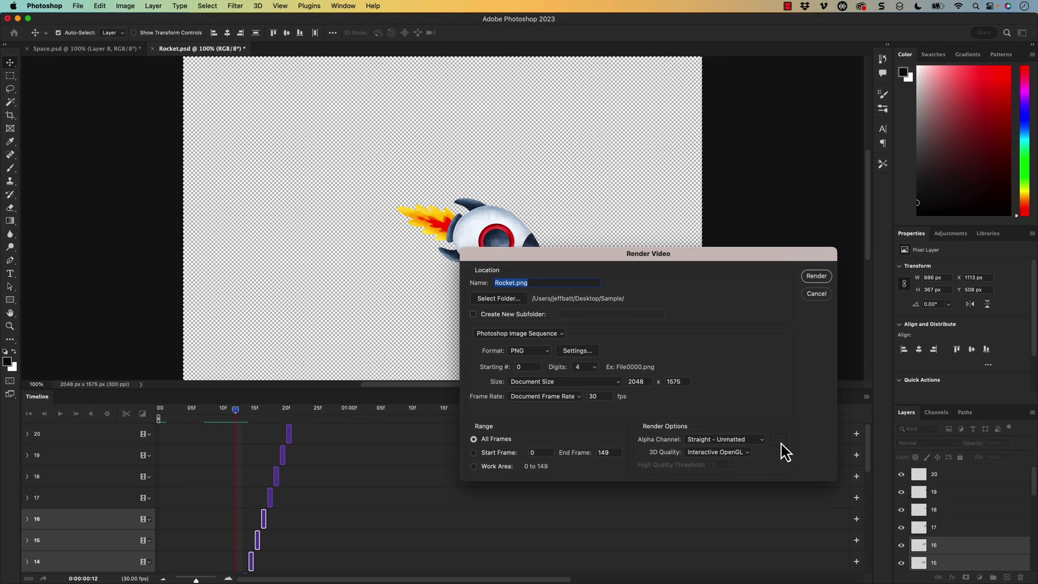
{"action": "left_click", "coordinate": [816, 277]}
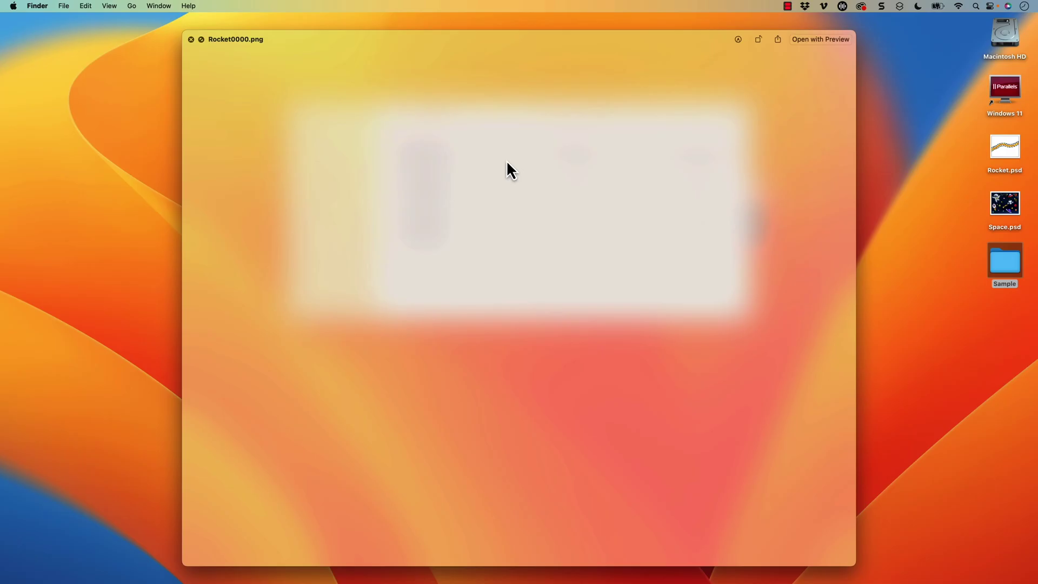
- Switch to Finder and examine the rendered frames in Quick Look from Rocket0000.png through Rocket0011.png, leaving the preview at the end
{"action": "key", "text": "Down"}
{"action": "key", "text": "Down"}
{"action": "key", "text": "Down"}
{"action": "key", "text": "Down"}
{"action": "key", "text": "Down"}
{"action": "key", "text": "Down"}
{"action": "key", "text": "Down"}
{"action": "key", "text": "Down"}
{"action": "key", "text": "Down"}
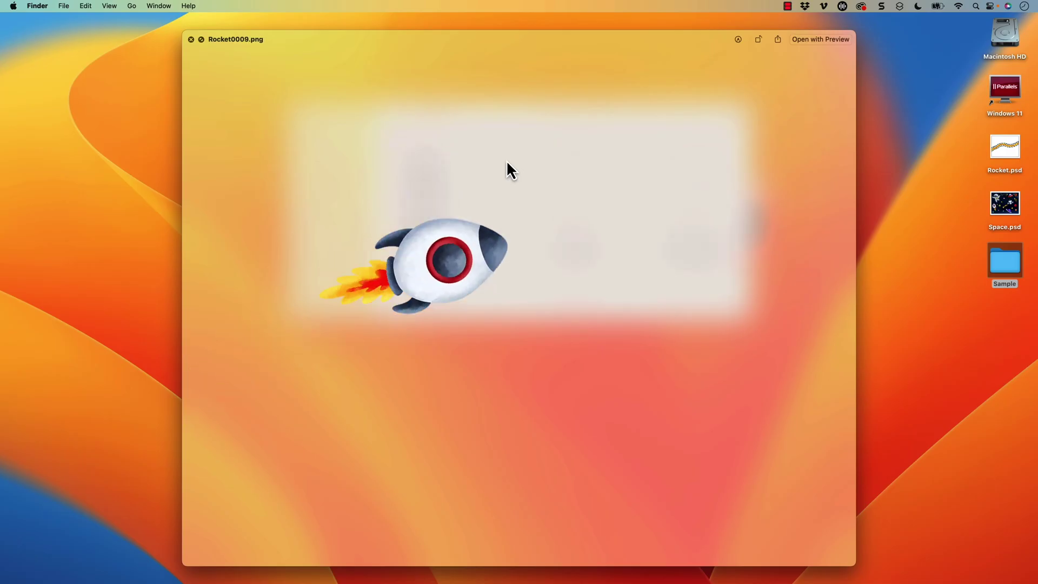
{"action": "key", "text": "Down"}
{"action": "key", "text": "Down"}
{"action": "key", "text": "space"}
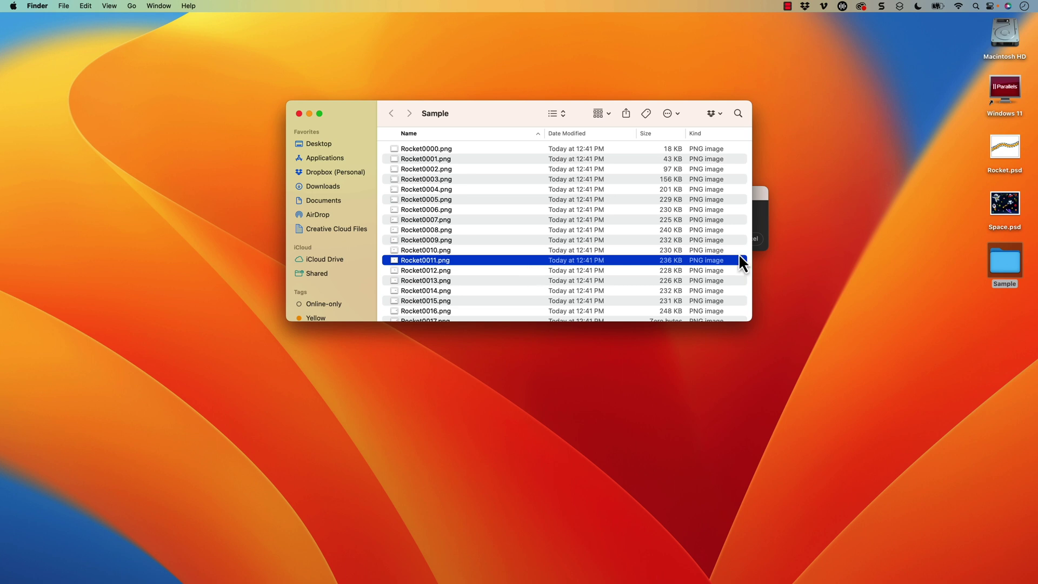
- Compress the Sample folder on the desktop into a zip archive and close its Finder window
{"action": "left_click_drag", "start_coordinate": [763, 206], "coordinate": [956, 185]}
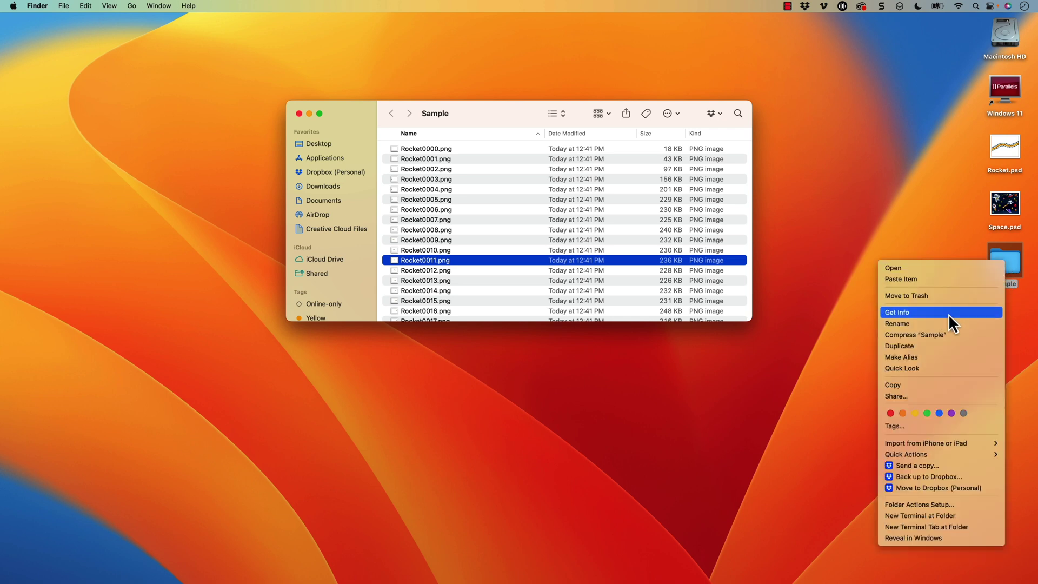
{"action": "left_click", "coordinate": [930, 336]}
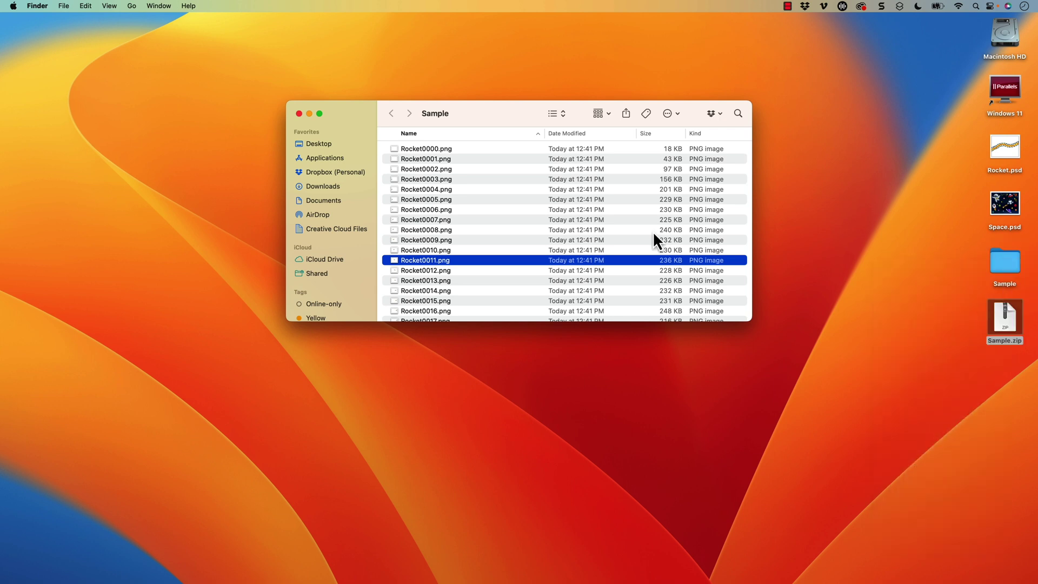
{"action": "key", "text": "cmd+w"}
- Put Sample.zip into the 2D Images in AR folder under Learning Dojo, Blog Posts in iCloud Drive
{"action": "double_click", "coordinate": [1005, 34]}
{"action": "left_click_drag", "start_coordinate": [825, 26], "coordinate": [640, 136]}
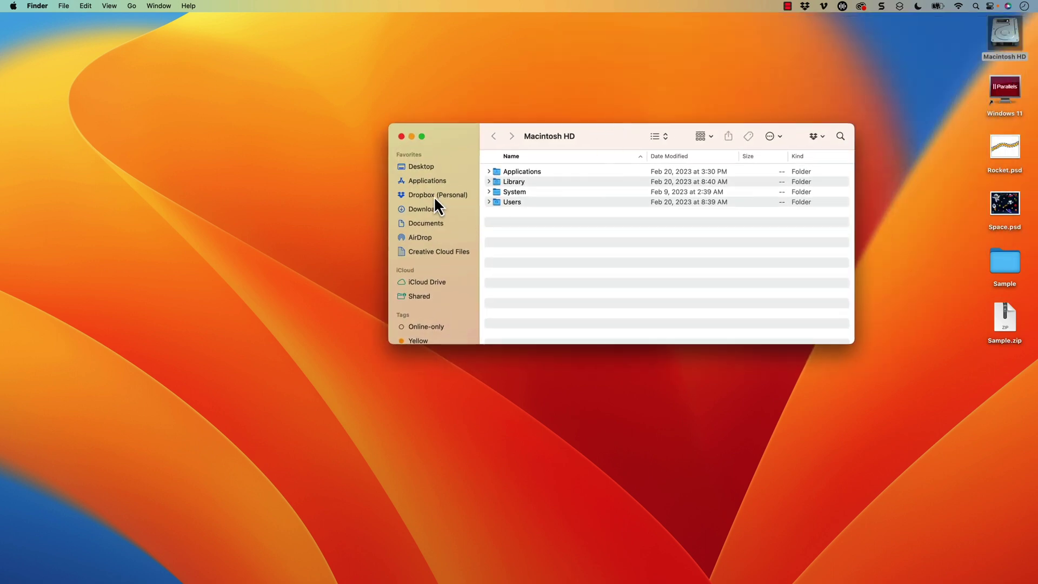
{"action": "key", "text": "cmd+shift+i"}
{"action": "left_click", "coordinate": [538, 236]}
{"action": "left_click", "coordinate": [659, 191]}
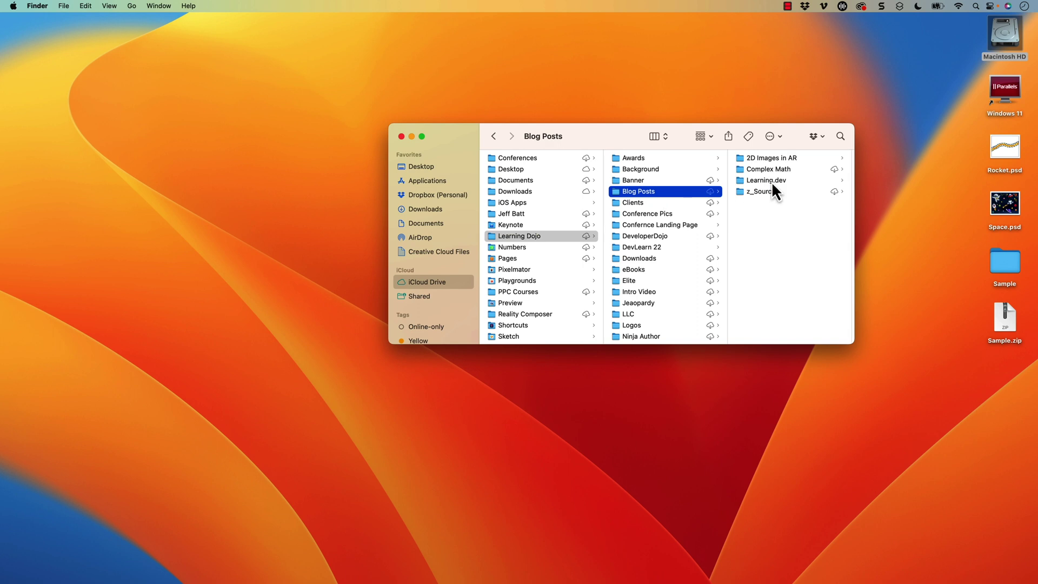
{"action": "left_click", "coordinate": [787, 157]}
{"action": "left_click_drag", "start_coordinate": [1007, 312], "coordinate": [773, 239]}
{"action": "left_click", "coordinate": [625, 260]}
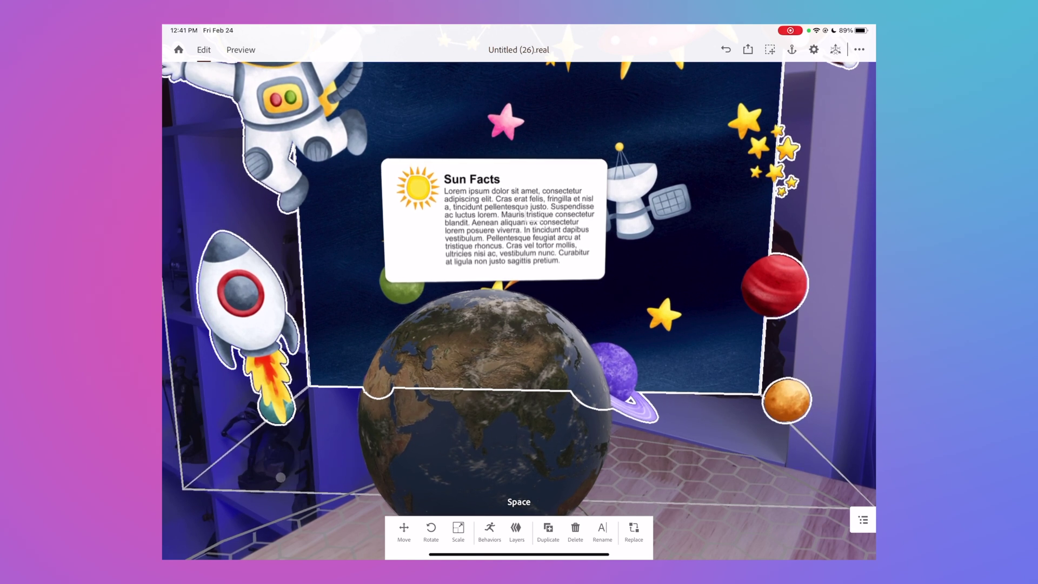
- Switch to Adobe Aero and import Sample.zip from the iCloud Drive folder Learning Dojo, Blog Posts, 2D Images in AR
{"action": "left_click", "coordinate": [280, 476]}
{"action": "left_click", "coordinate": [191, 519]}
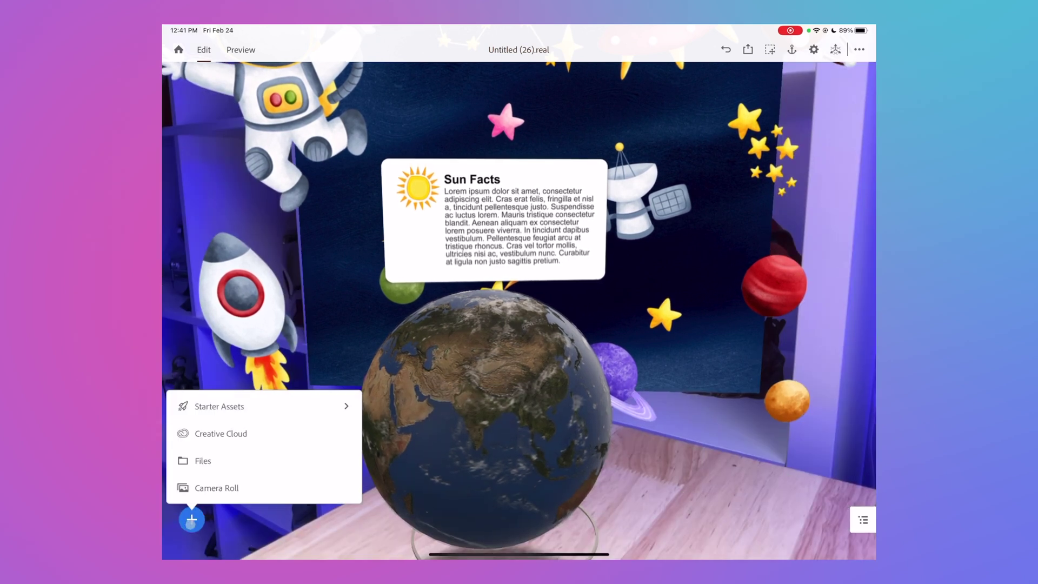
{"action": "left_click", "coordinate": [225, 464]}
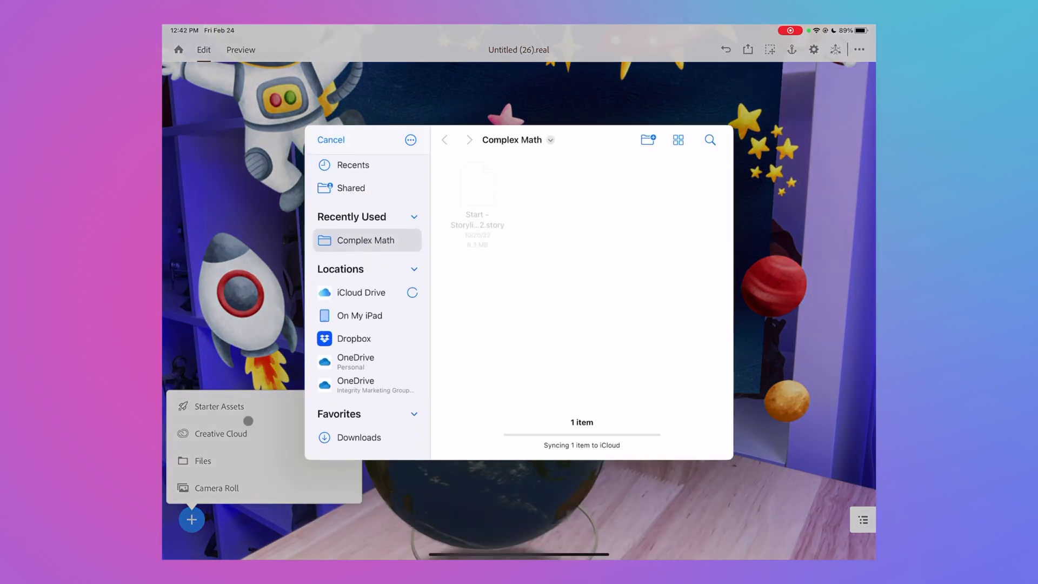
{"action": "left_click", "coordinate": [379, 295]}
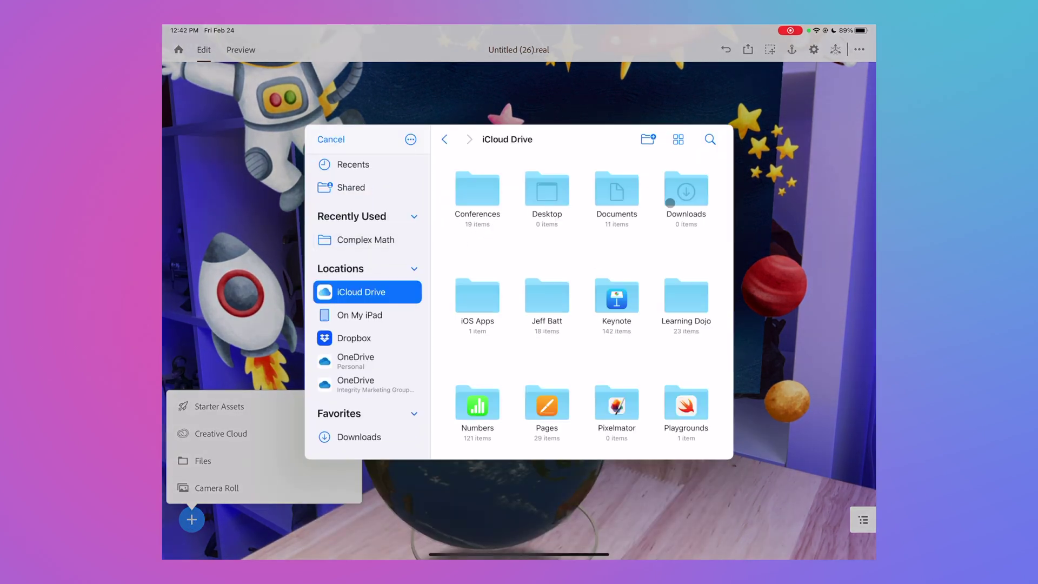
{"action": "left_click", "coordinate": [690, 306]}
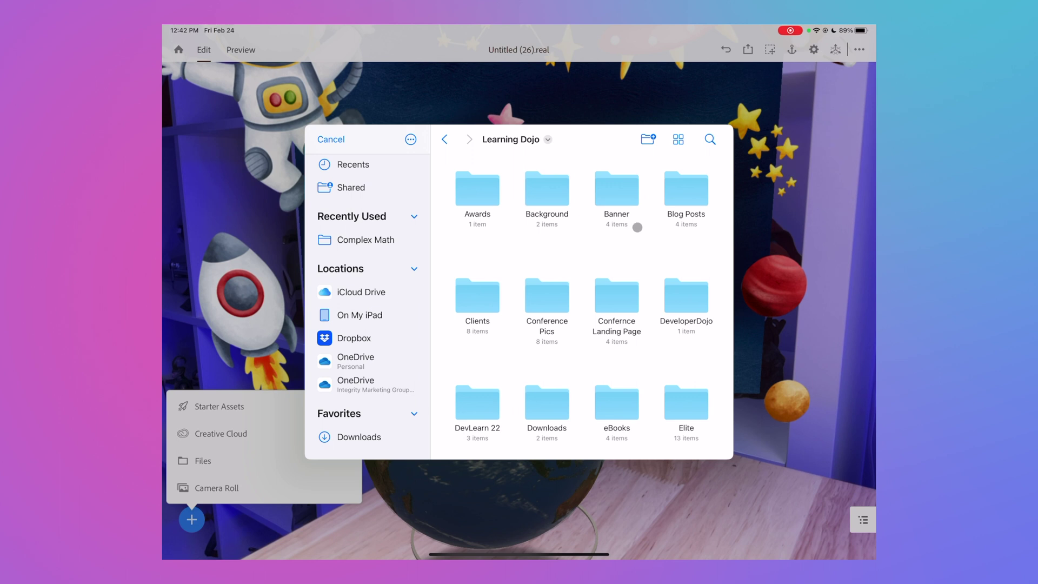
{"action": "left_click", "coordinate": [681, 188]}
{"action": "left_click", "coordinate": [481, 189]}
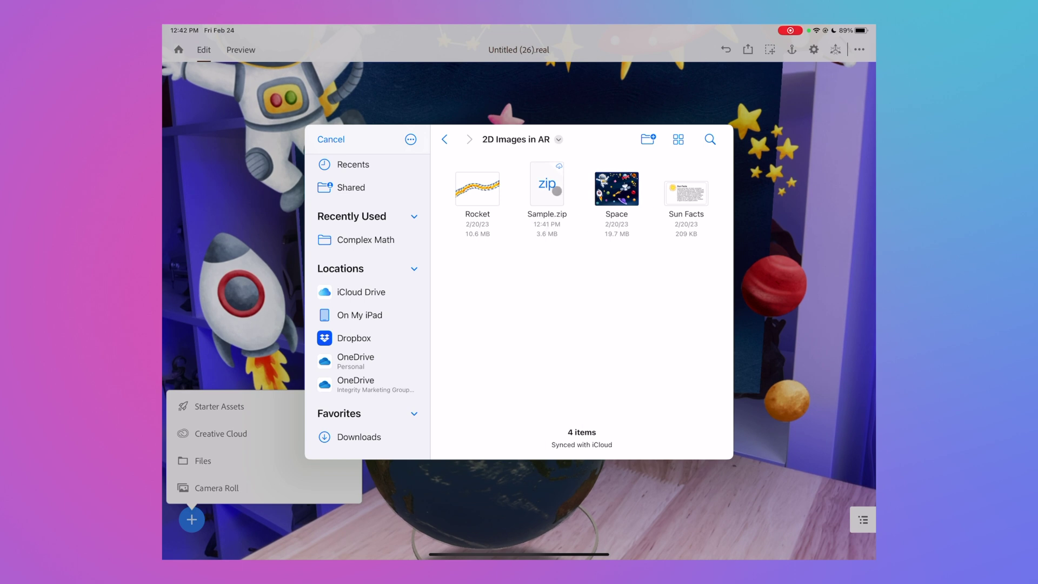
{"action": "left_click", "coordinate": [547, 187]}
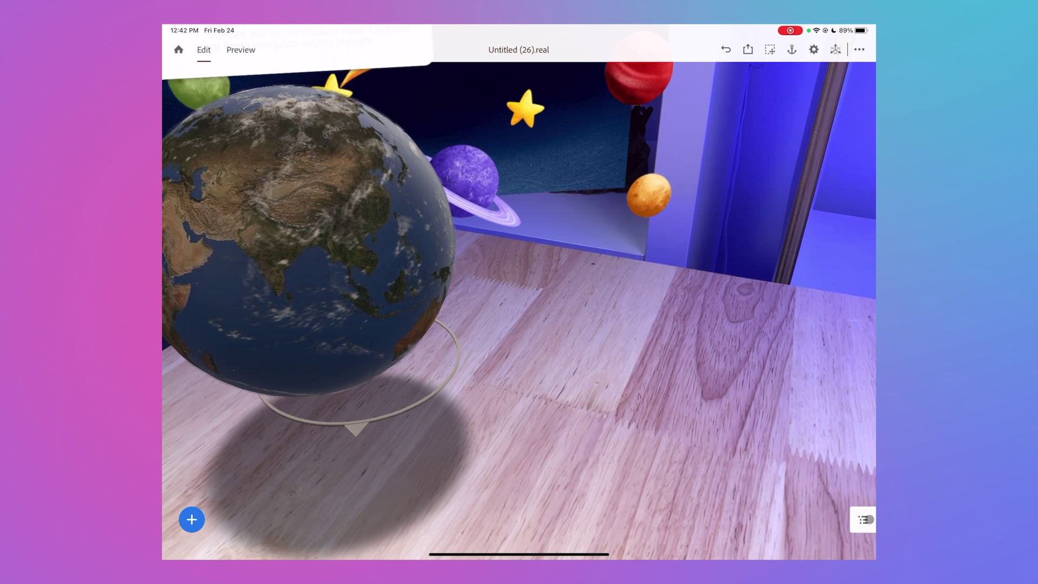
- Select the imported Sample object in the scene list and rename it to Rocket
{"action": "left_click", "coordinate": [867, 520]}
{"action": "left_click", "coordinate": [738, 482]}
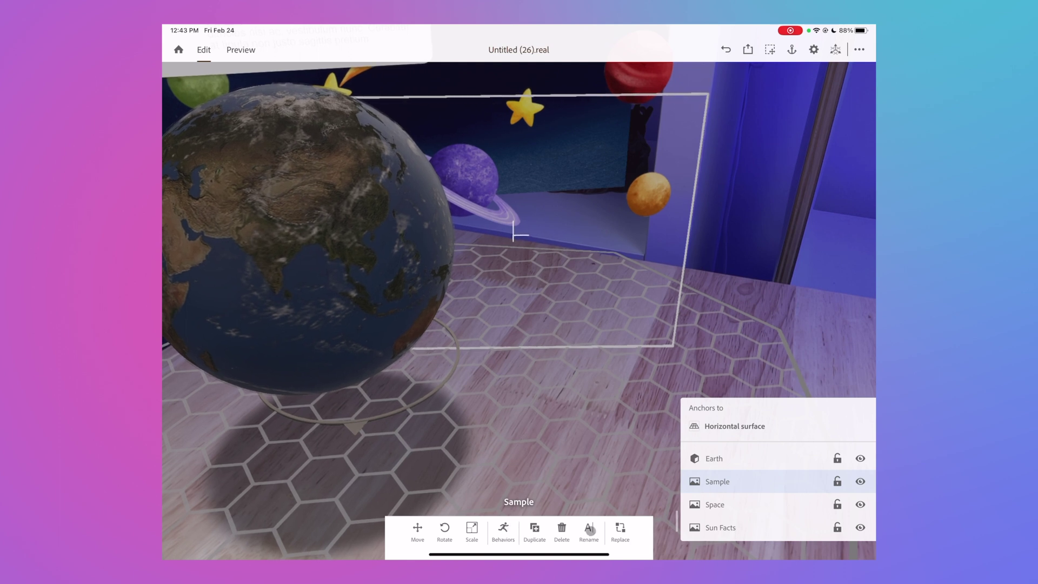
{"action": "left_click", "coordinate": [589, 530]}
{"action": "left_click", "coordinate": [540, 280]}
{"action": "type", "text": "Rocket"}
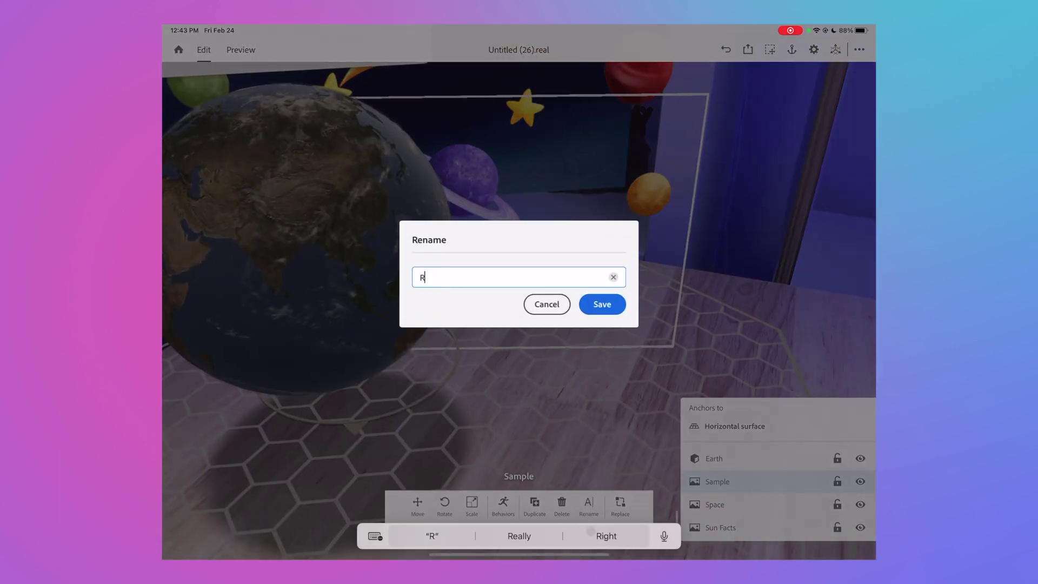
{"action": "key", "text": "Return"}
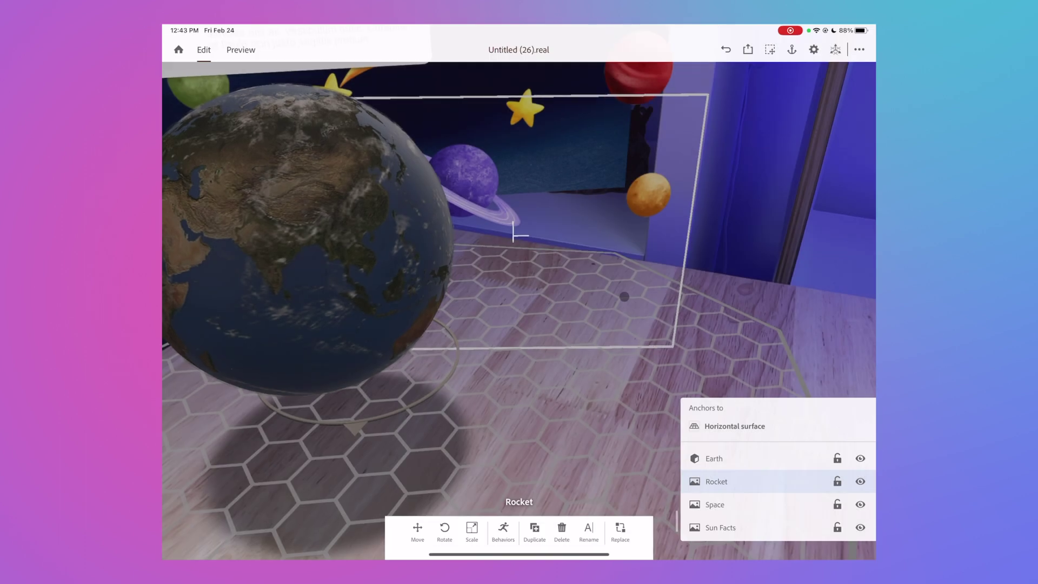
- Enlarge the Rocket image sequence so that its frame extends beyond the space backdrop
{"action": "left_click", "coordinate": [624, 296]}
{"action": "left_click", "coordinate": [716, 481]}
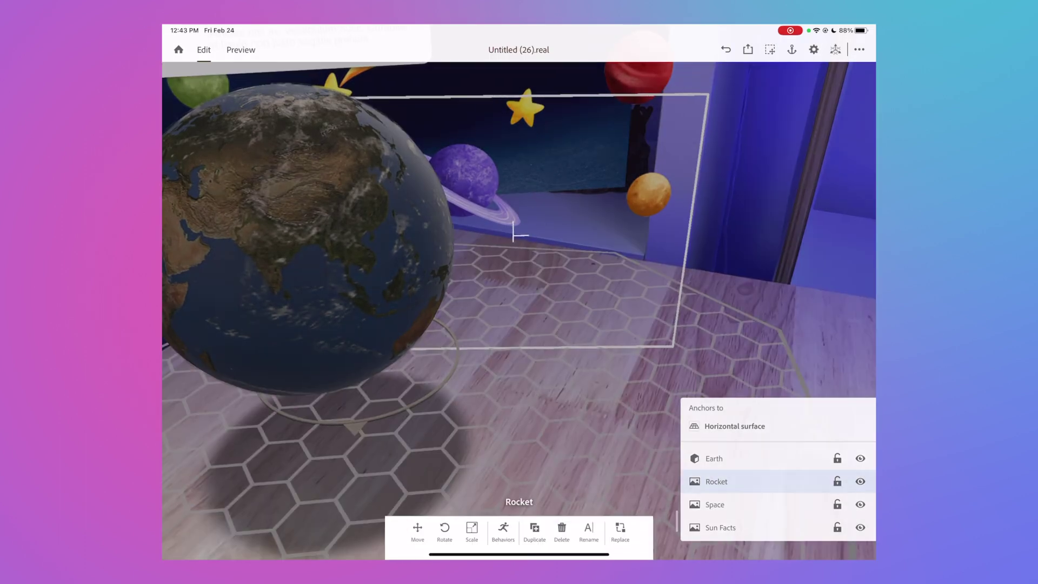
{"action": "left_click_drag", "start_coordinate": [513, 81], "coordinate": [518, 140]}
- Add a scene Start trigger with a Play images action that uses Rocket as its subject
{"action": "left_click", "coordinate": [503, 531]}
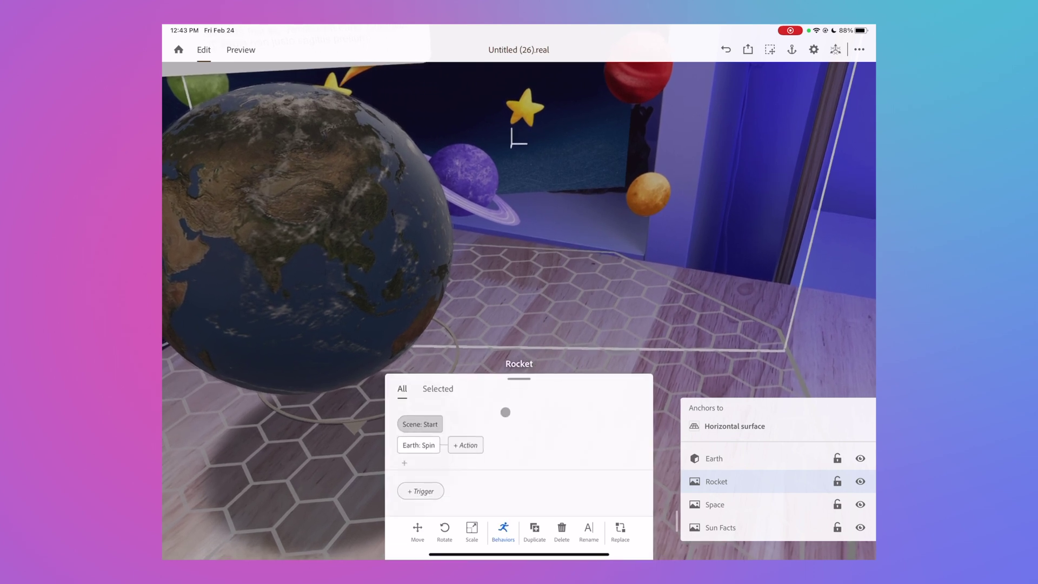
{"action": "left_click", "coordinate": [438, 492]}
{"action": "left_click", "coordinate": [447, 454]}
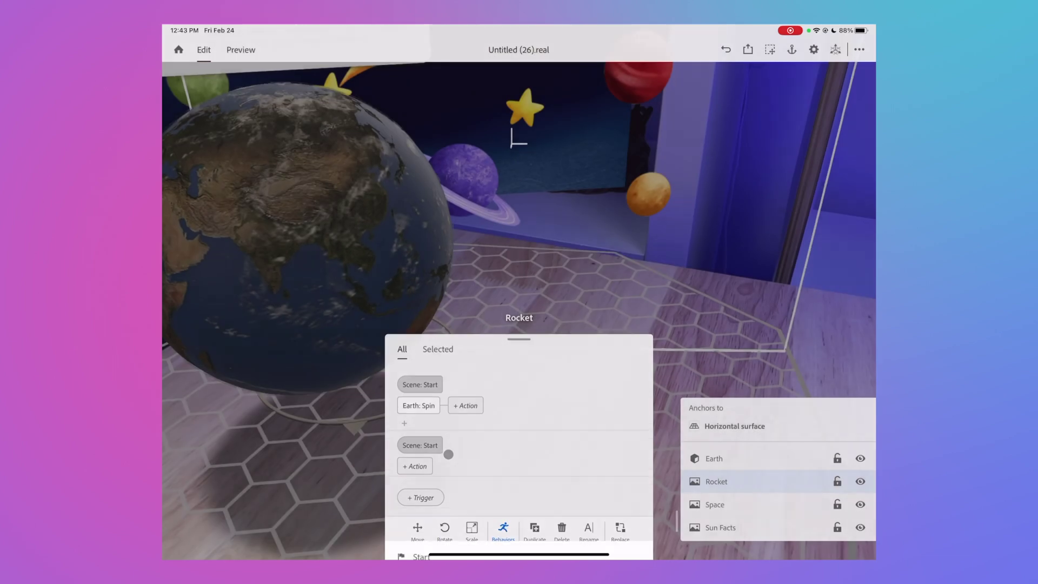
{"action": "left_click", "coordinate": [427, 457]}
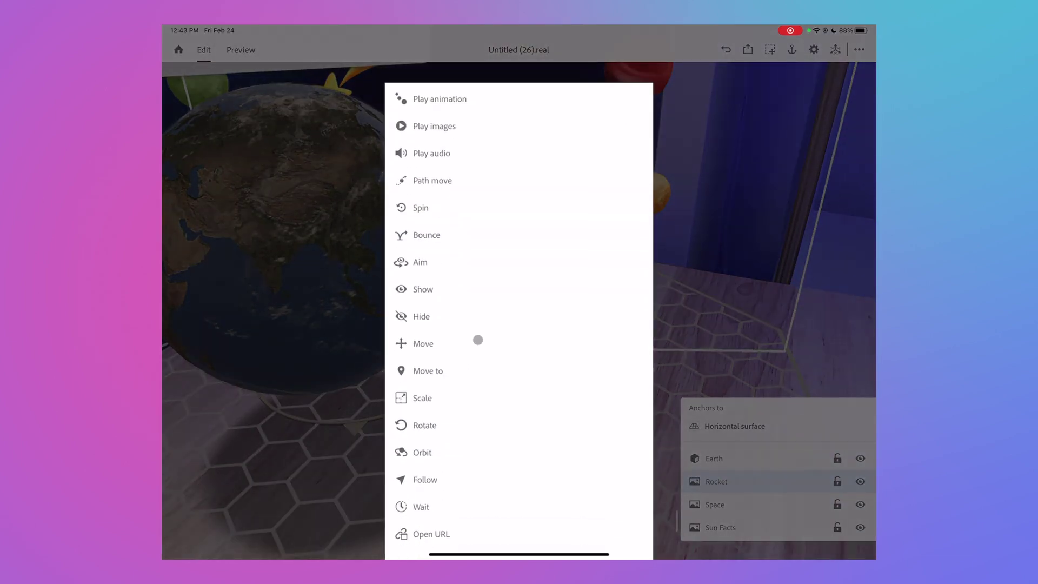
{"action": "left_click", "coordinate": [456, 125]}
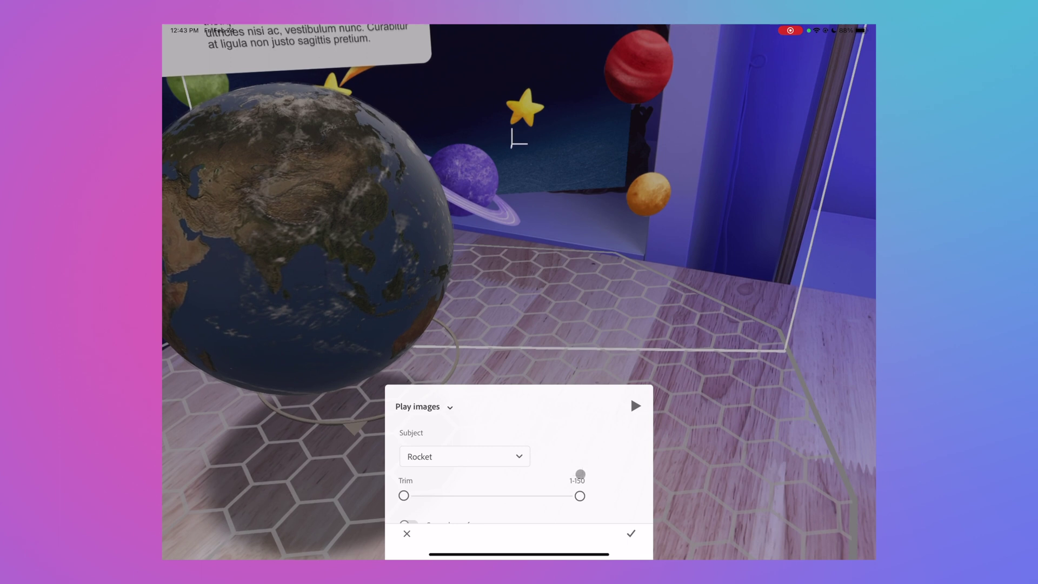
{"action": "left_click", "coordinate": [628, 532]}
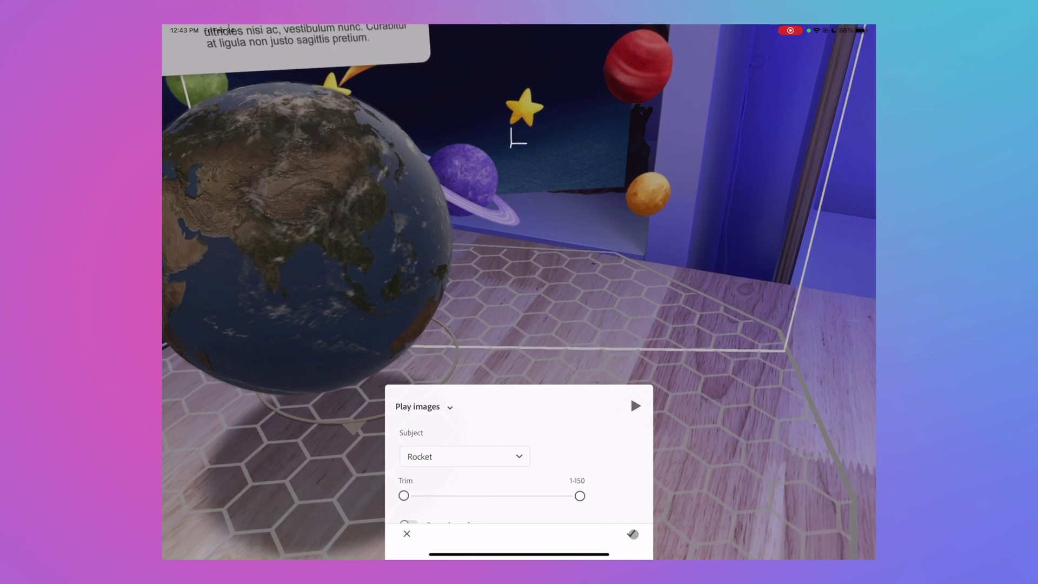
- Clear the selection and preview the AR scene to check the rocket animation
{"action": "left_click", "coordinate": [389, 367]}
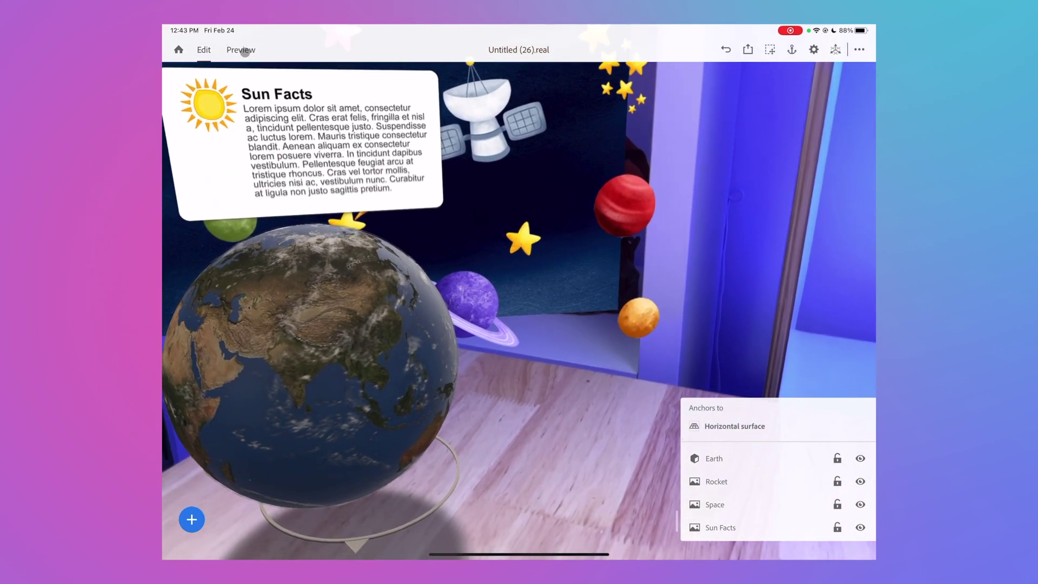
{"action": "left_click", "coordinate": [240, 49]}
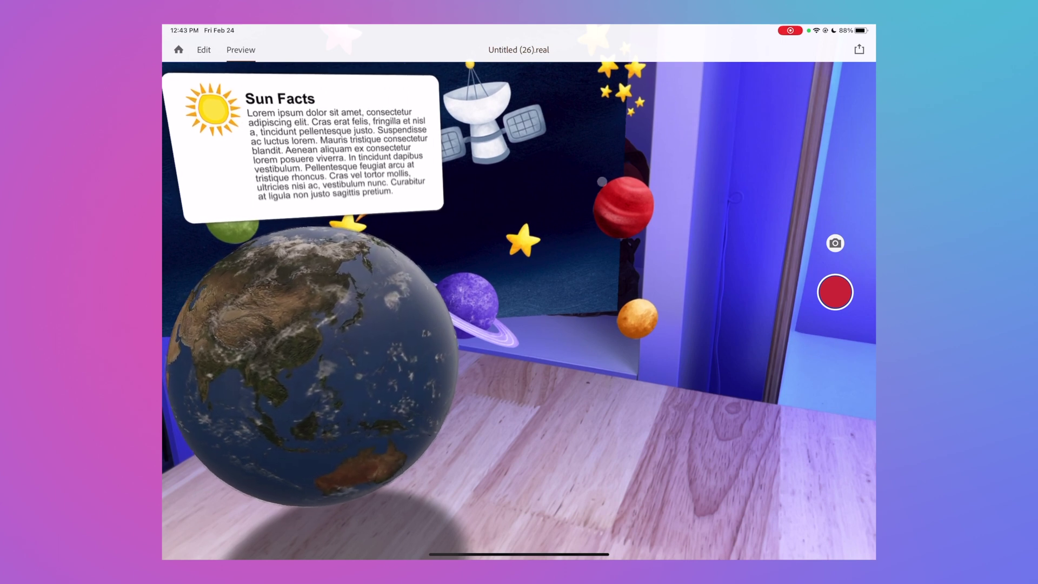
- Return to editing, turn on Infinite playback for the Rocket's Play images action, and preview the scene
{"action": "left_click", "coordinate": [204, 50]}
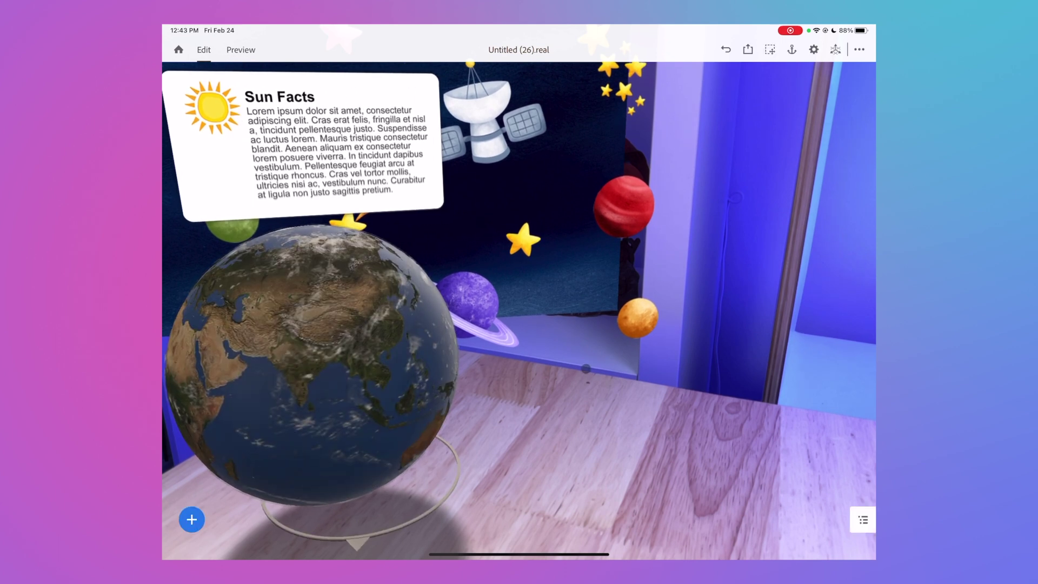
{"action": "left_click", "coordinate": [862, 529]}
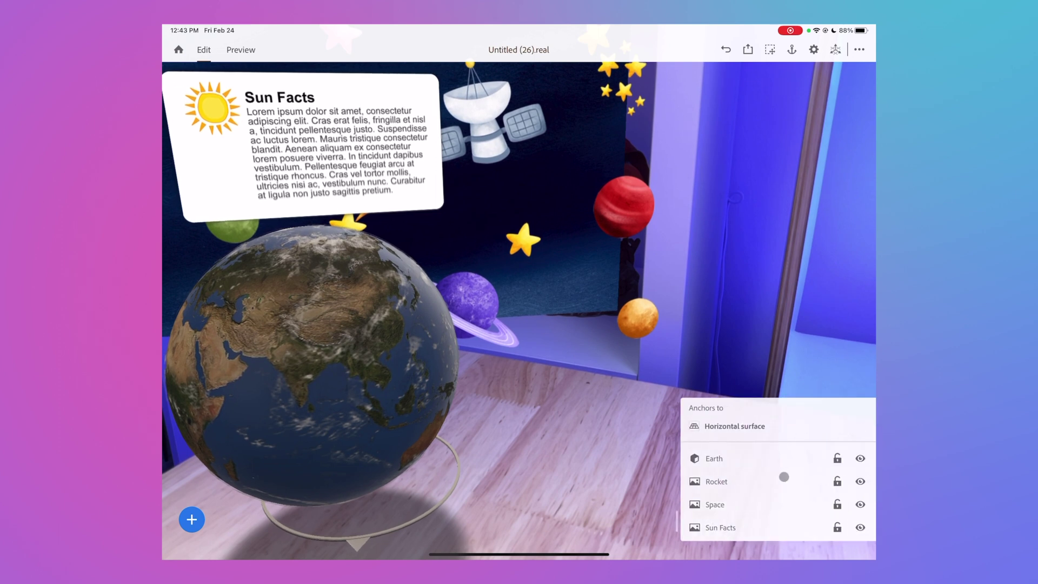
{"action": "left_click", "coordinate": [772, 478]}
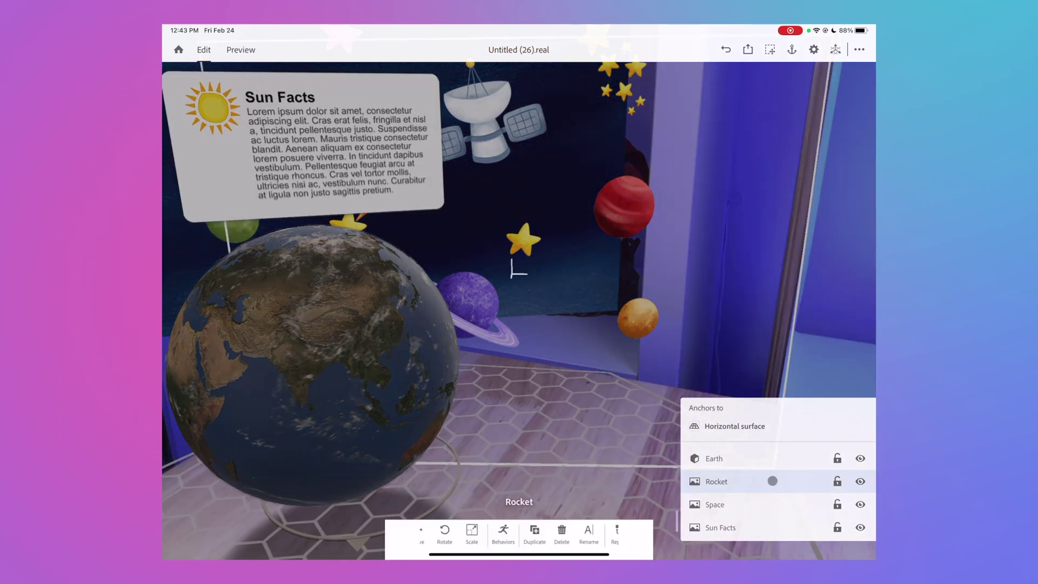
{"action": "left_click", "coordinate": [505, 526]}
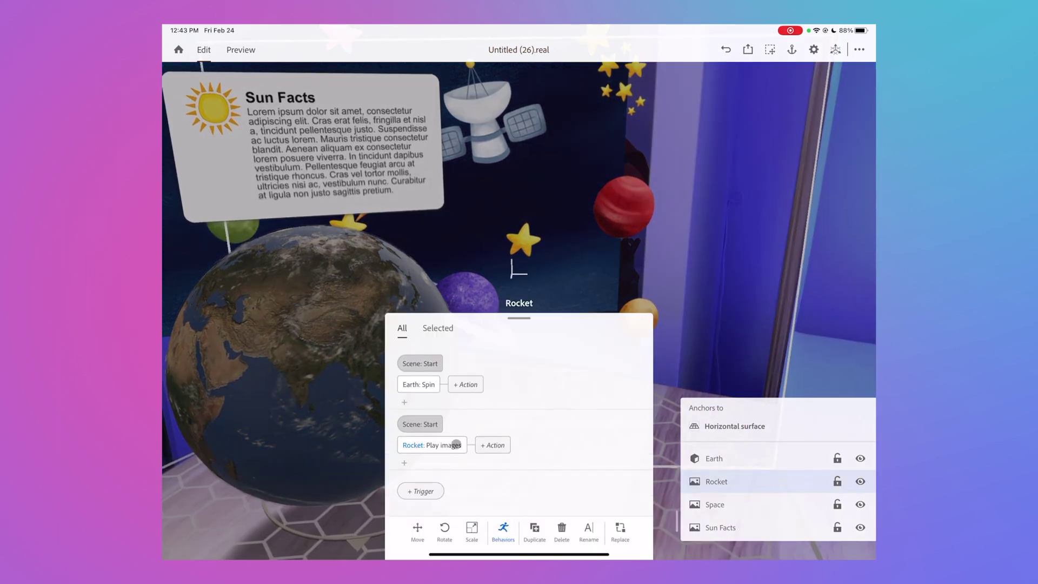
{"action": "left_click", "coordinate": [456, 445]}
{"action": "scroll", "coordinate": [522, 471], "scroll_direction": "down", "scroll_amount": 3}
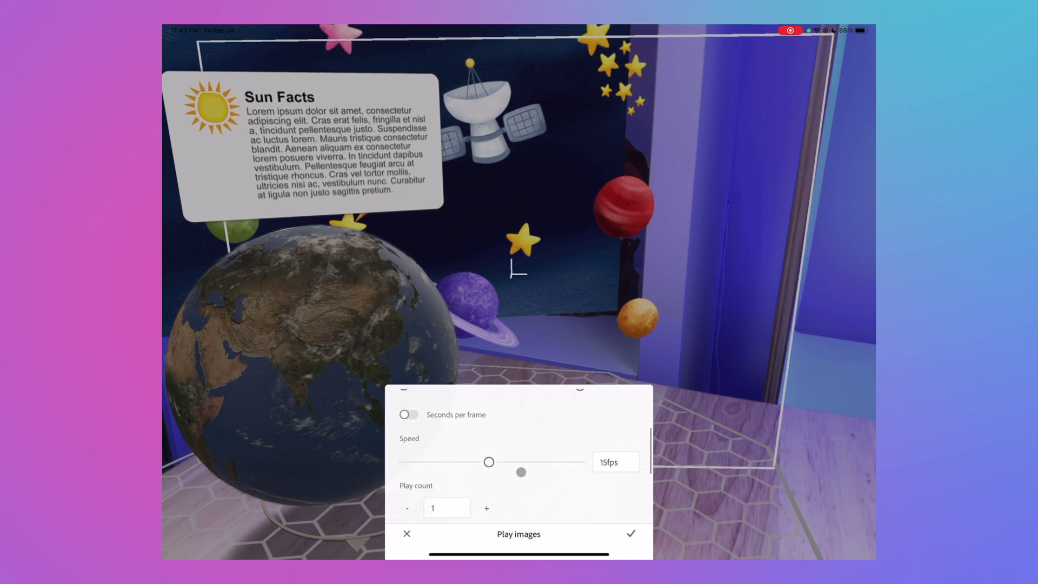
{"action": "scroll", "coordinate": [458, 478], "scroll_direction": "down", "scroll_amount": 2}
{"action": "scroll", "coordinate": [460, 476], "scroll_direction": "down", "scroll_amount": 2}
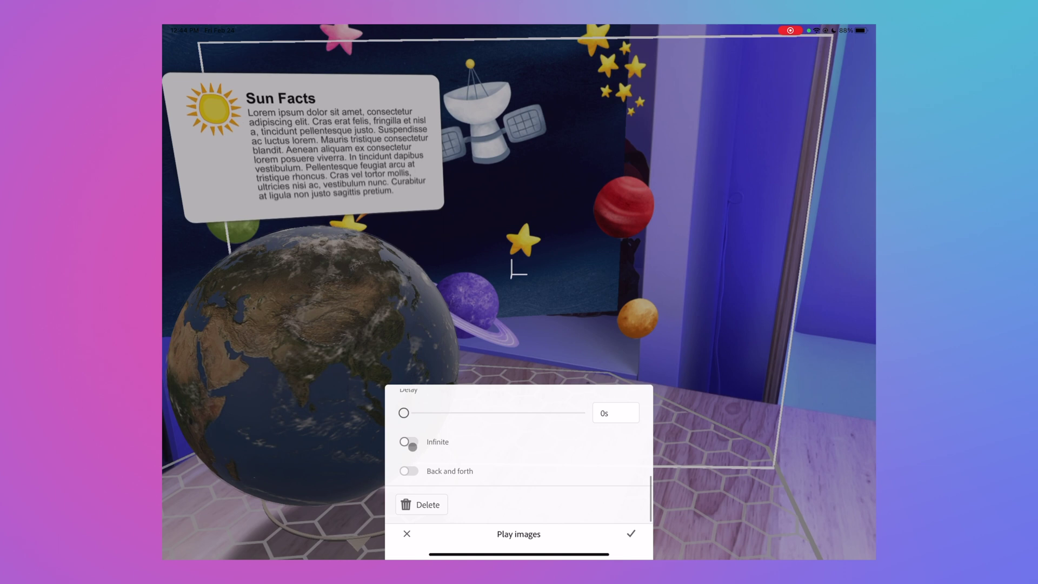
{"action": "left_click", "coordinate": [630, 534]}
{"action": "left_click", "coordinate": [241, 51]}
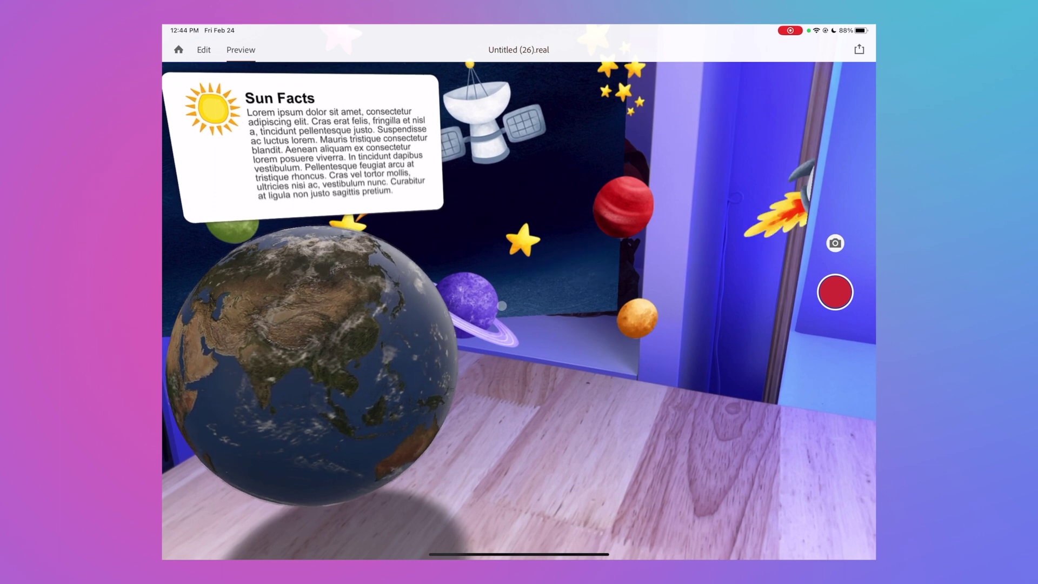
- Review the Rocket's Play images speed, play count and delay settings, and look through the numbered PNG frames in Finder's Sample folder
{"action": "left_click", "coordinate": [205, 50]}
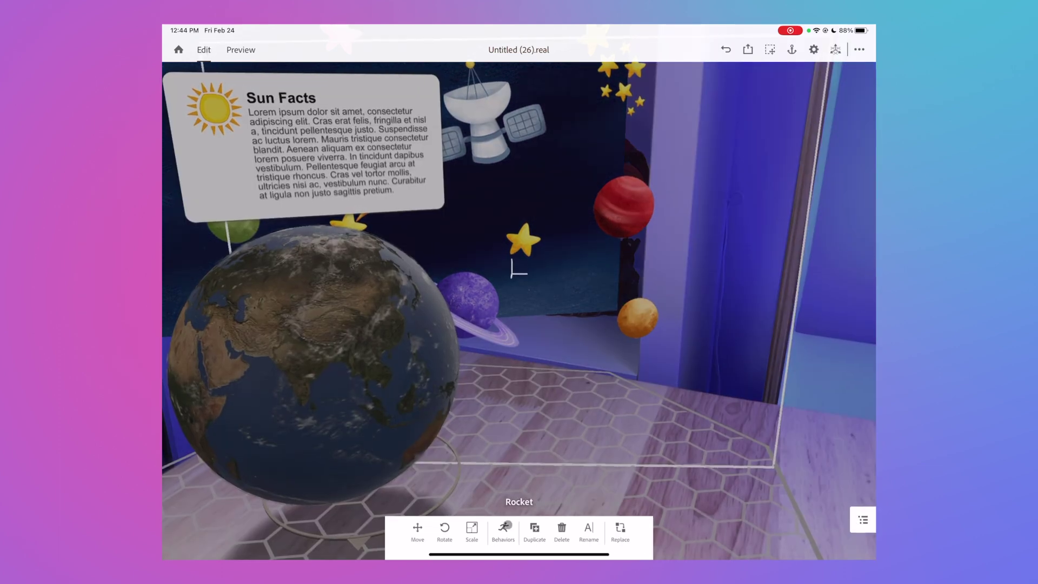
{"action": "left_click", "coordinate": [506, 526]}
{"action": "left_click", "coordinate": [438, 444]}
{"action": "scroll", "coordinate": [540, 485], "scroll_direction": "down", "scroll_amount": 3}
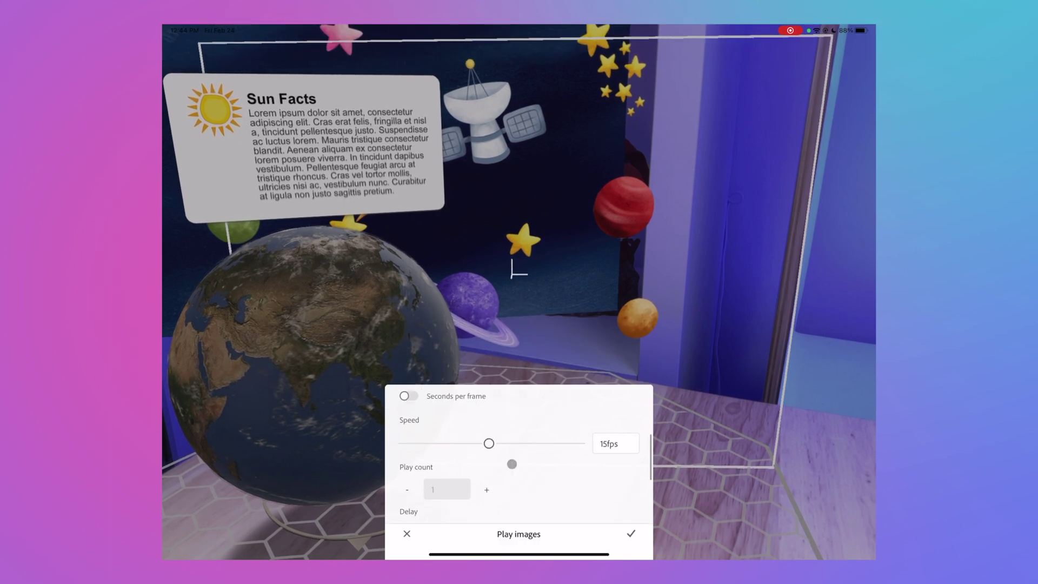
{"action": "scroll", "coordinate": [511, 470], "scroll_direction": "down", "scroll_amount": 2}
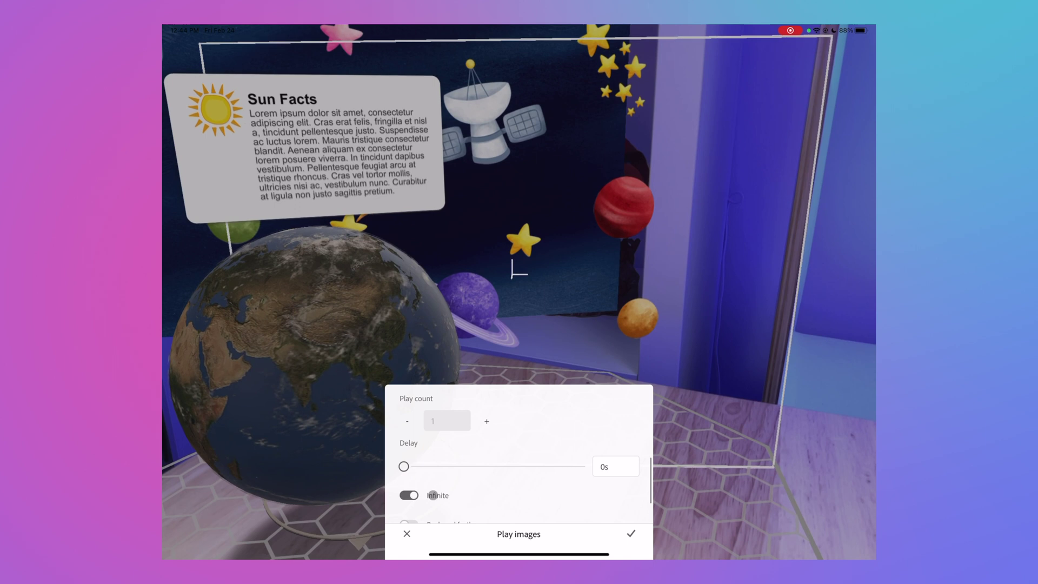
{"action": "scroll", "coordinate": [473, 496], "scroll_direction": "down", "scroll_amount": 2}
{"action": "scroll", "coordinate": [577, 491], "scroll_direction": "up", "scroll_amount": 6}
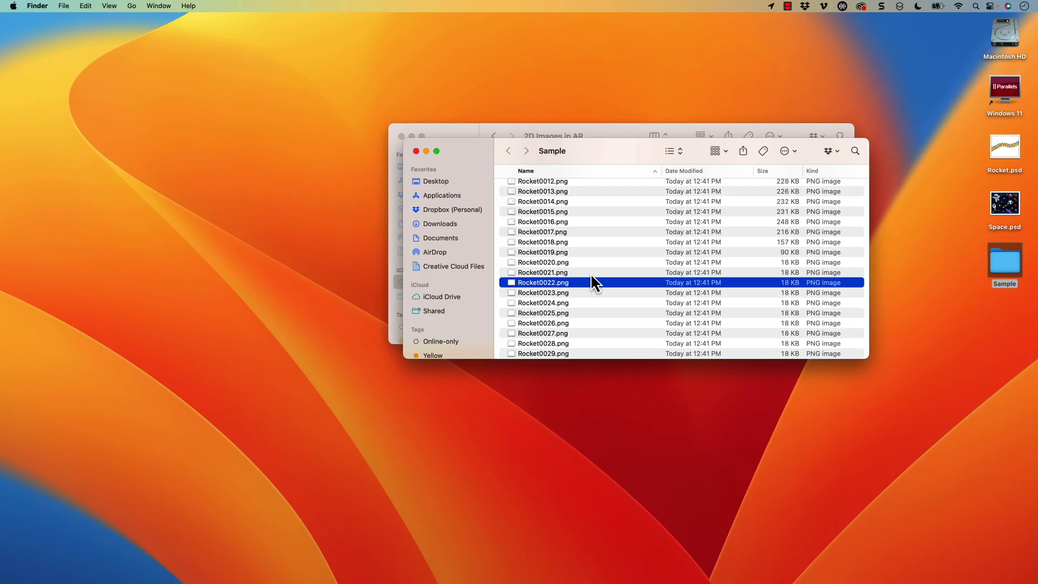
{"action": "scroll", "coordinate": [594, 281], "scroll_direction": "up", "scroll_amount": 3}
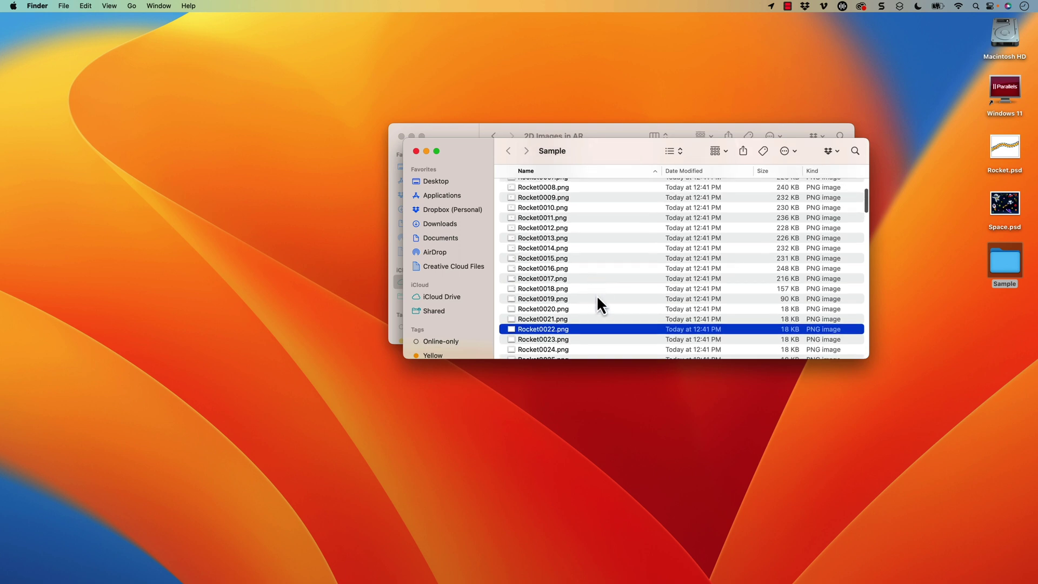
- Switch to Rocket.psd in Photoshop and pull the end of the timeline's work area back toward the rocket's layer clips
{"action": "key", "text": "super+Tab"}
{"action": "left_click", "coordinate": [411, 294]}
{"action": "scroll", "coordinate": [800, 476], "scroll_direction": "right", "scroll_amount": 5}
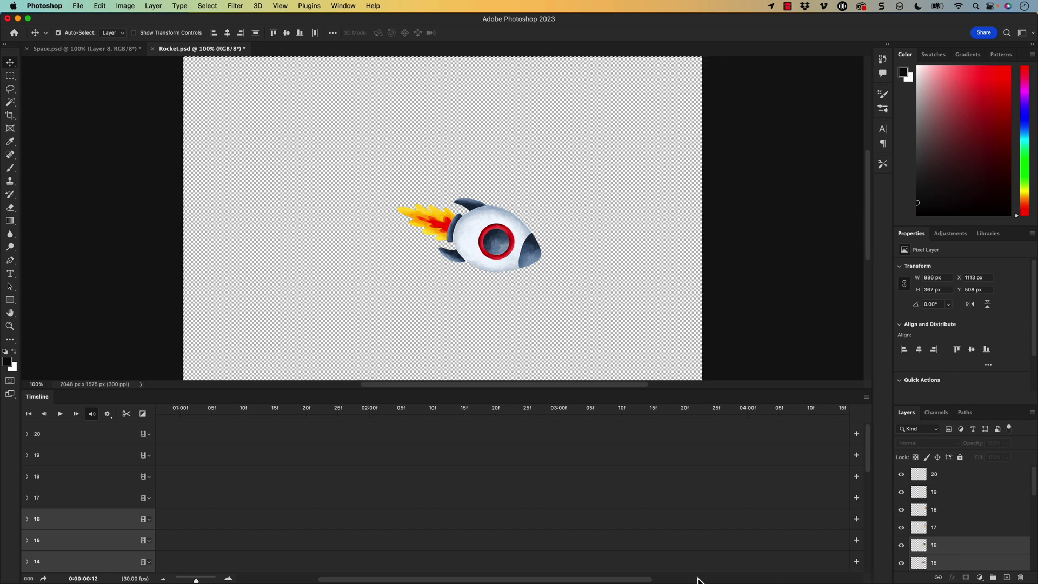
{"action": "mouse_move", "coordinate": [644, 581]}
{"action": "left_mouse_down"}
{"action": "mouse_move", "coordinate": [851, 577]}
{"action": "mouse_move", "coordinate": [777, 579]}
{"action": "left_mouse_up"}
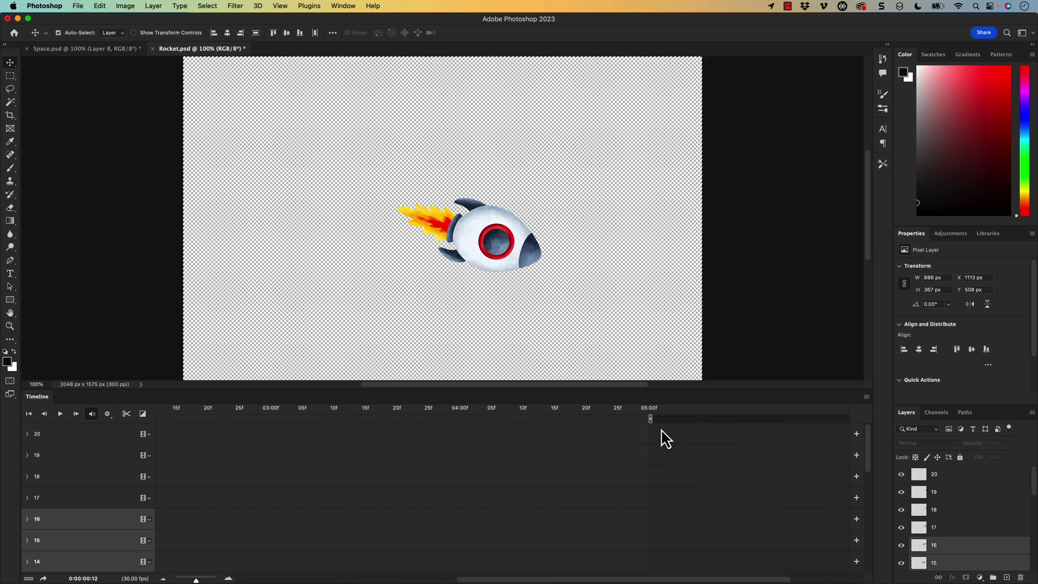
{"action": "left_click_drag", "start_coordinate": [407, 421], "coordinate": [149, 419]}
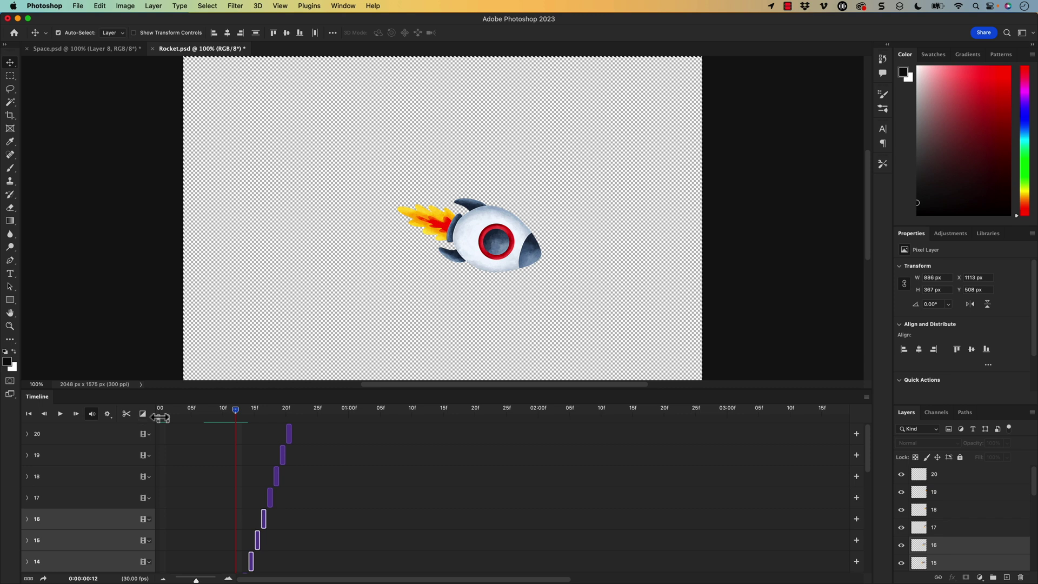
{"action": "left_click", "coordinate": [281, 410]}
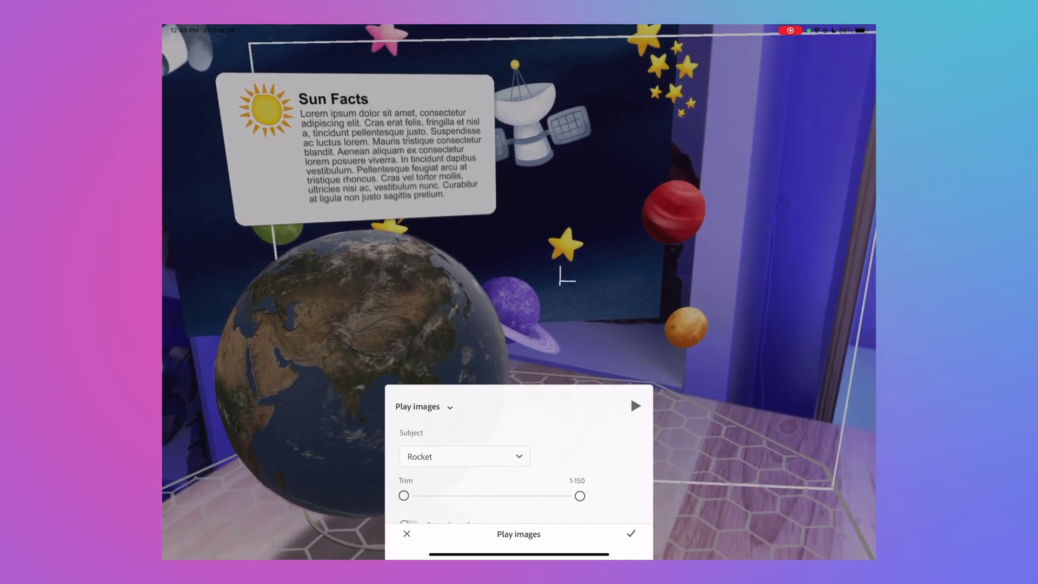
- Switch back to Adobe Aero, accept the Rocket's Play images settings and preview the AR scene again
{"action": "left_click", "coordinate": [632, 534]}
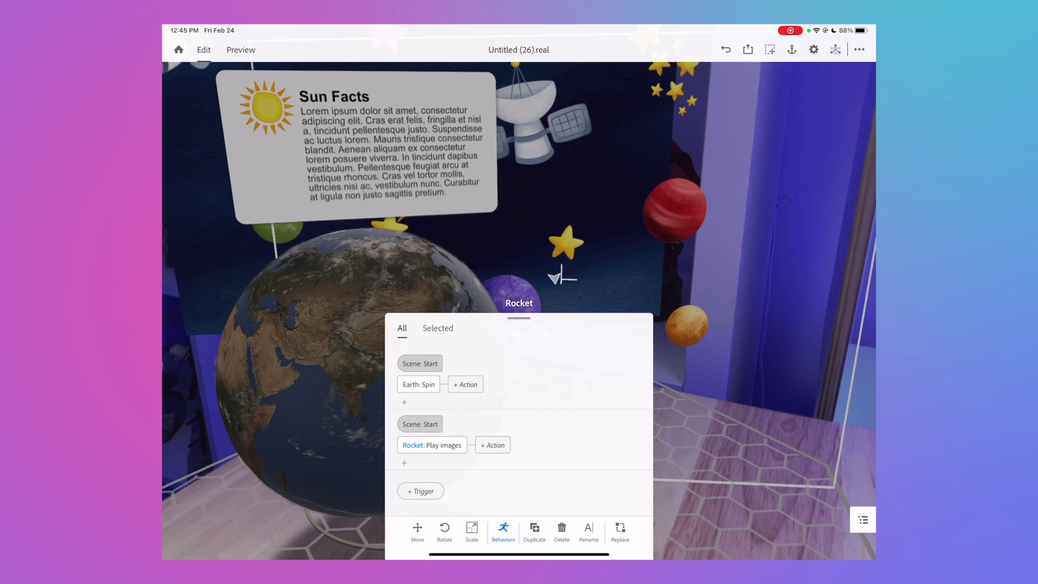
{"action": "left_click", "coordinate": [241, 50]}
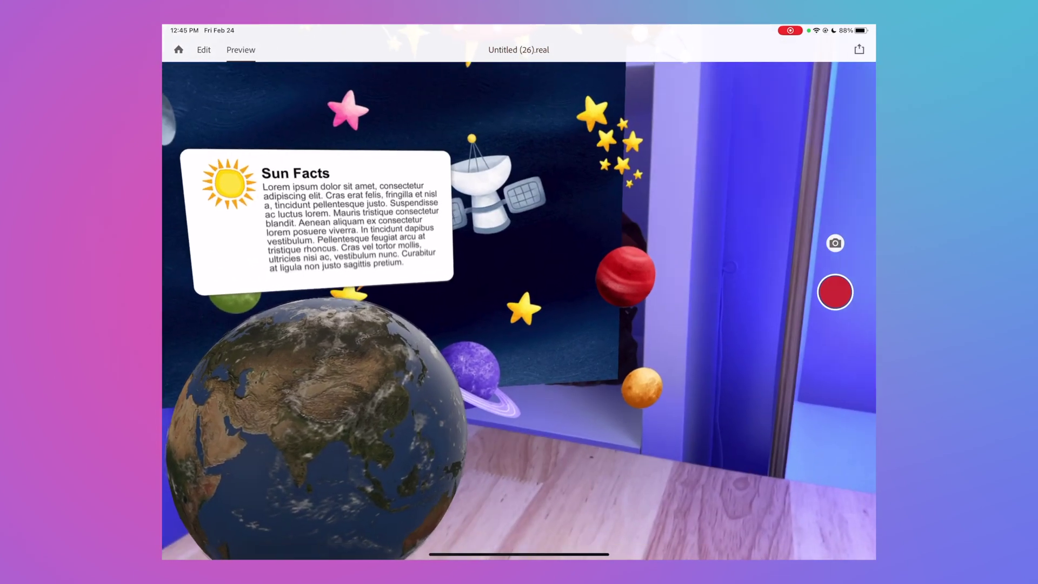